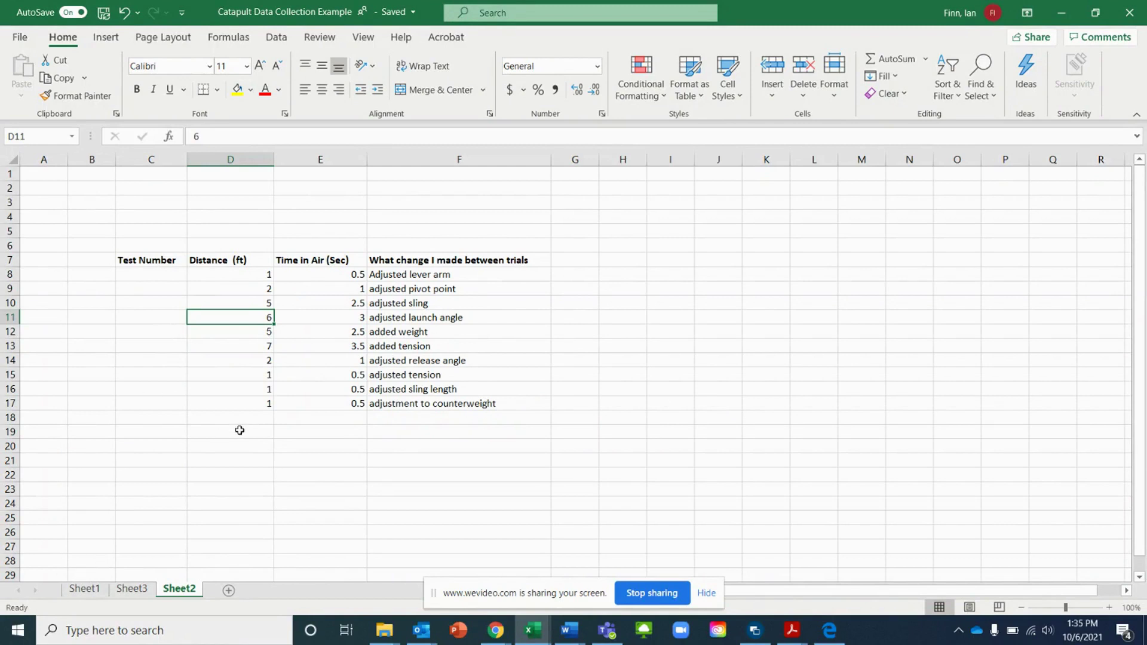
Compare against the finished Sheet1 table, then review Sheet2's four column headings.
left_click(80, 585)
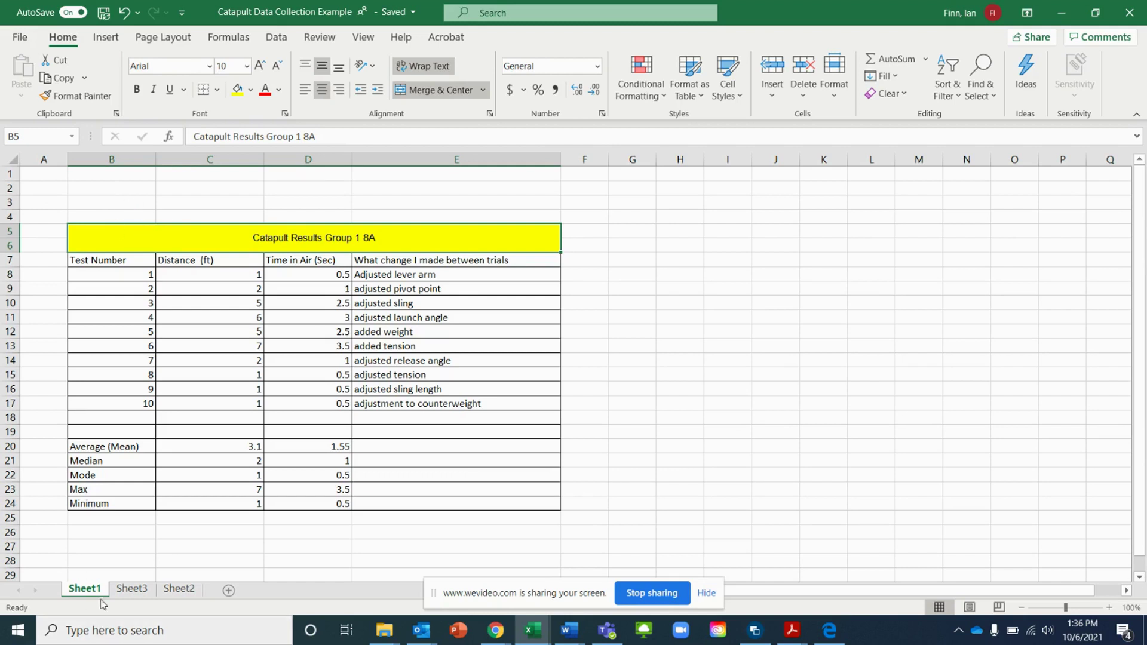
left_click(180, 590)
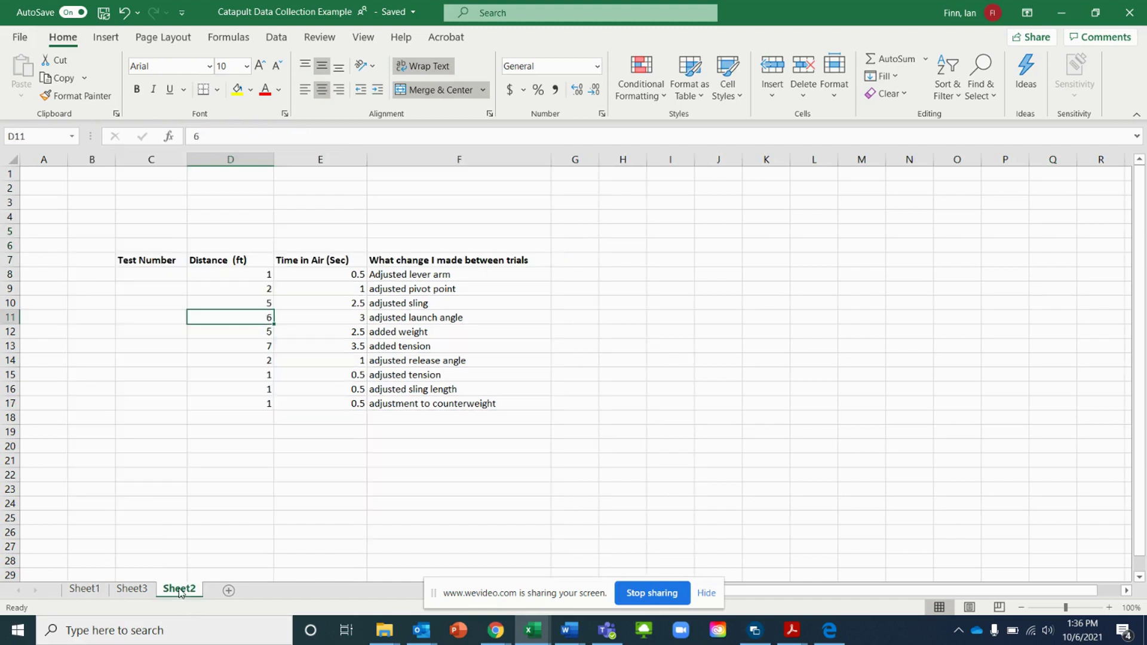
left_click(141, 259)
left_click(200, 262)
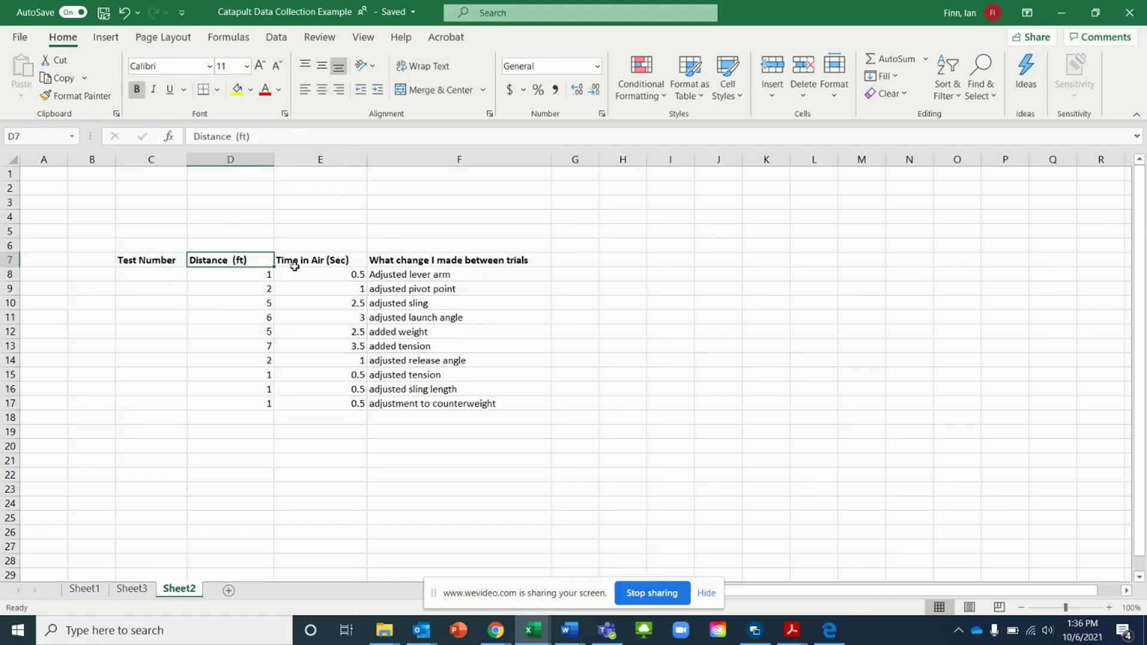
left_click(294, 266)
left_click(412, 262)
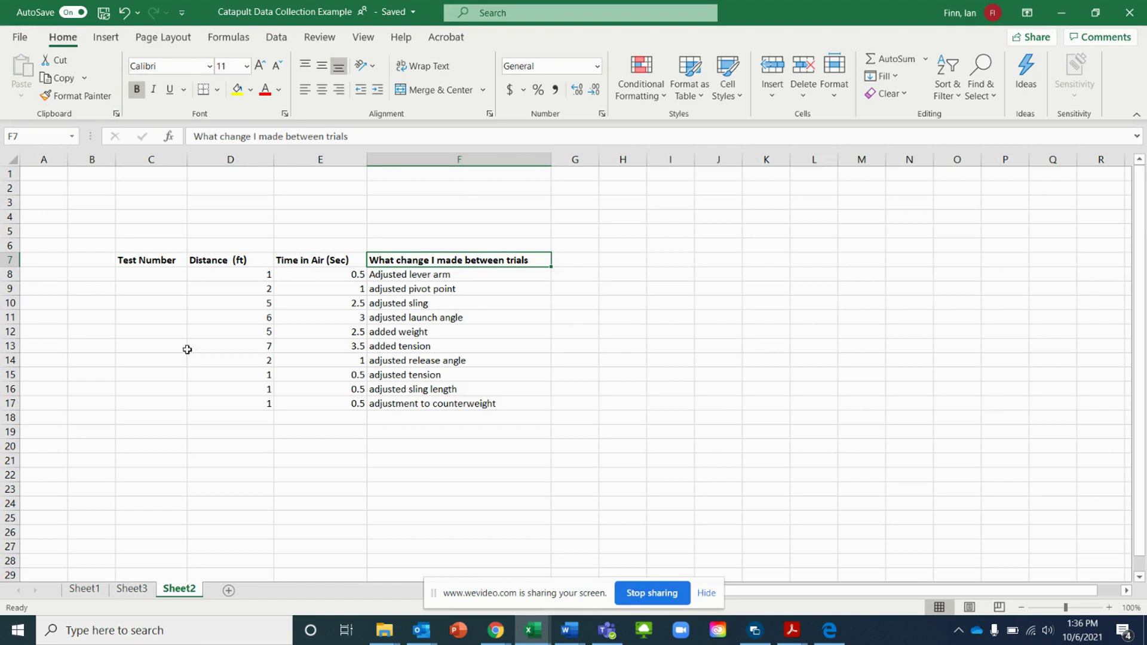
Enter 1 in C8 and the formula =C8+1 in C9.
left_click(135, 276)
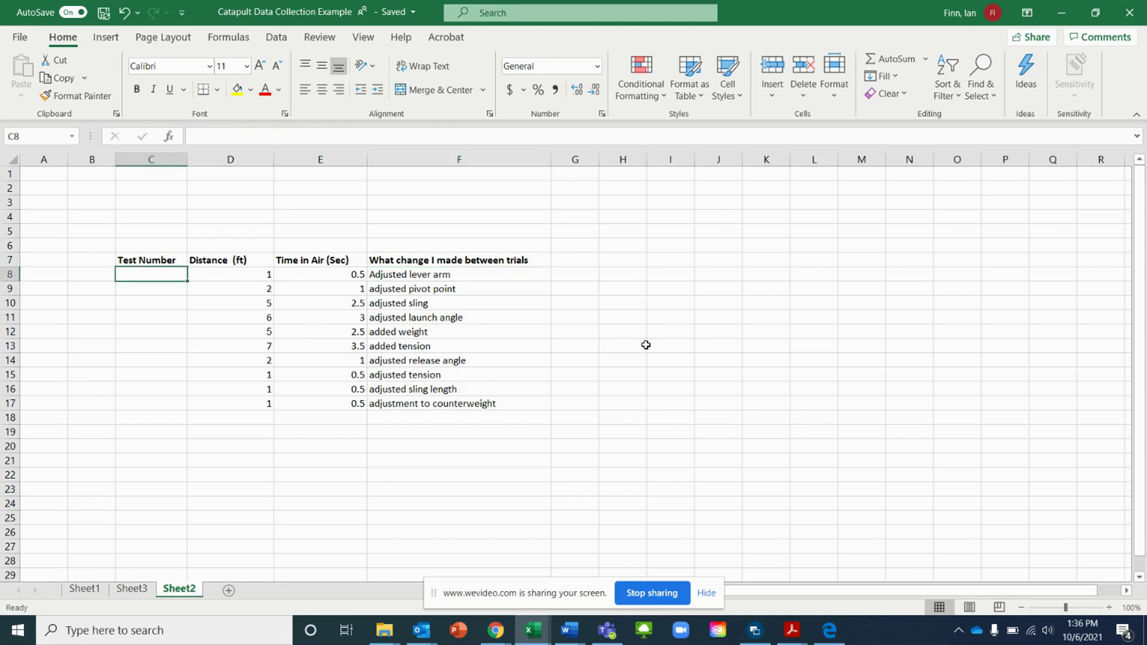
type("1")
key("Return")
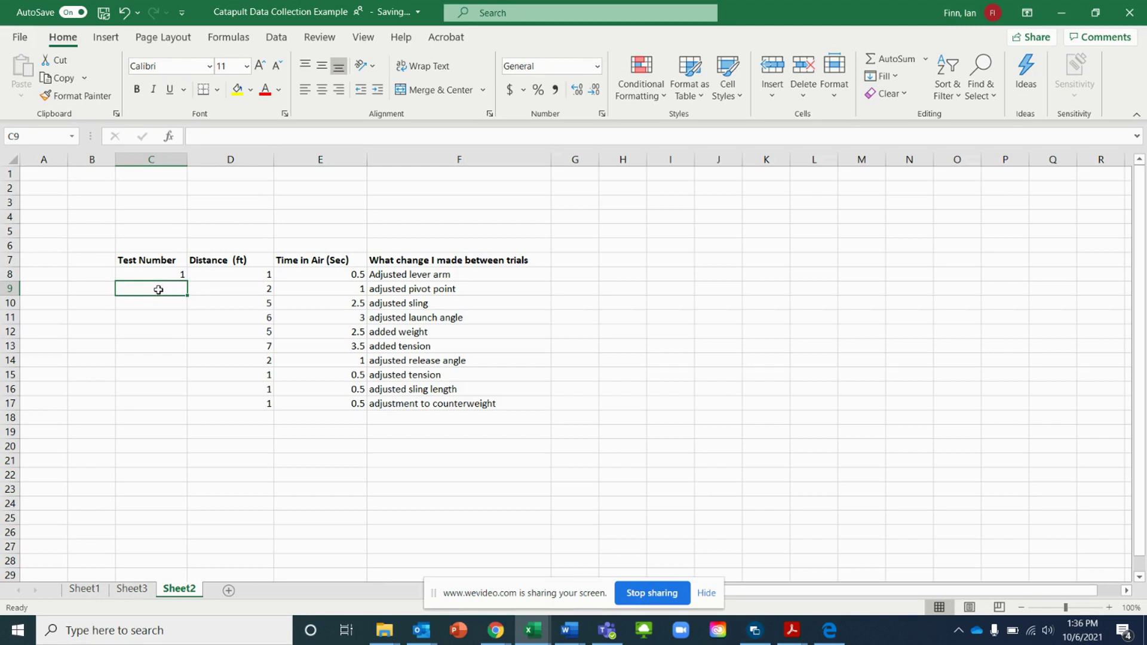
type("=")
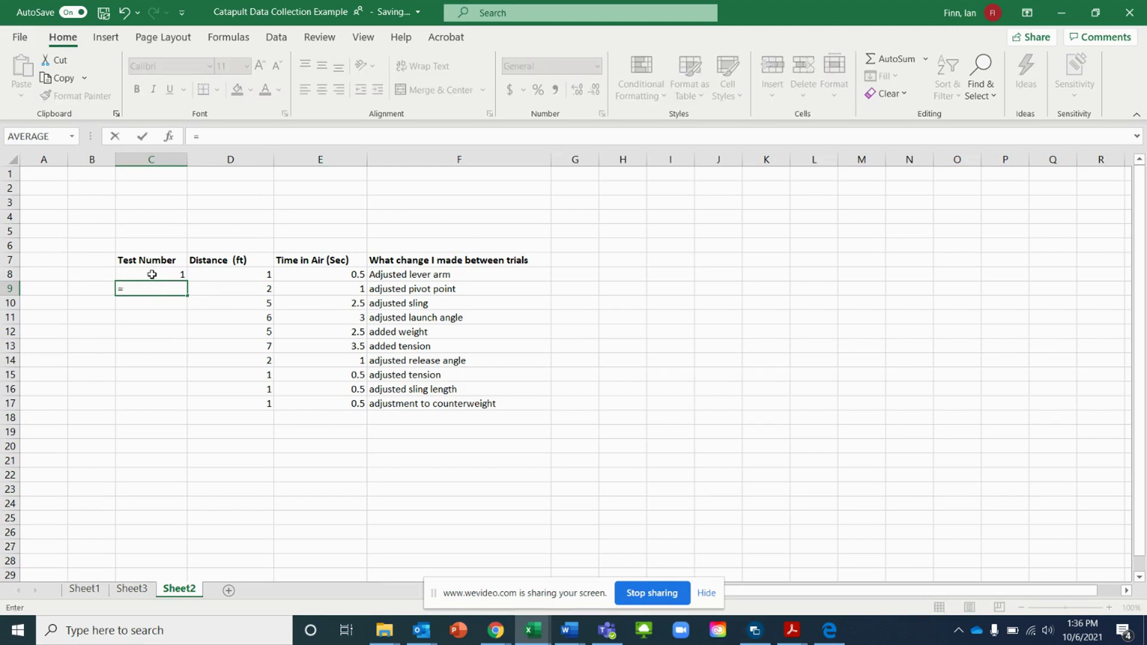
left_click(152, 274)
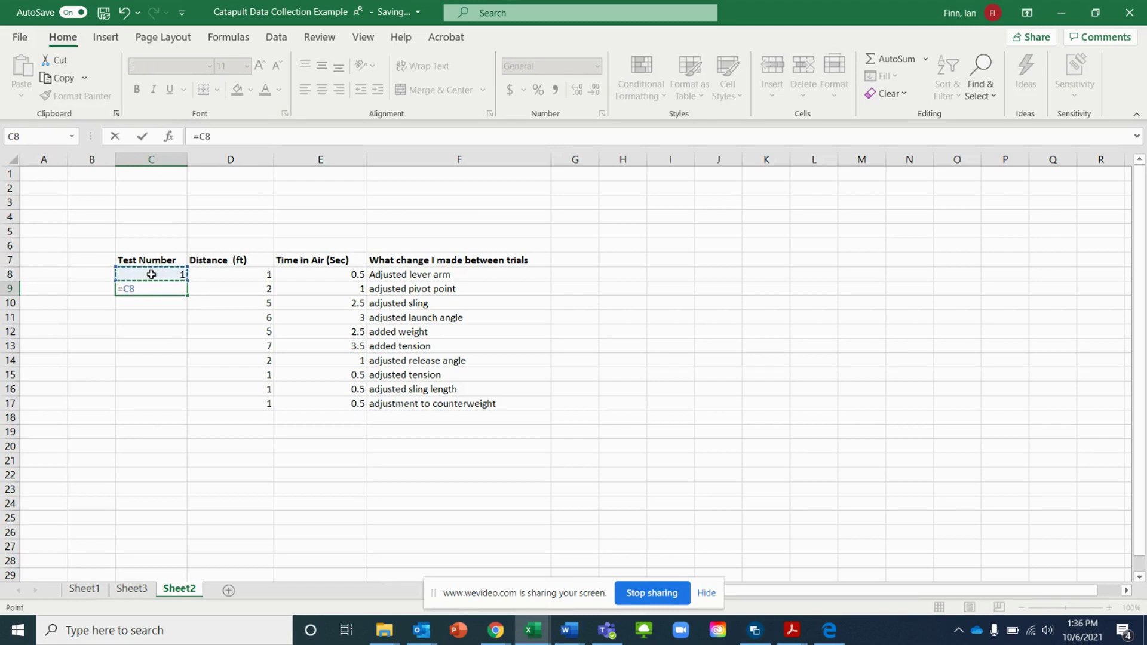
type("+1")
key("Return")
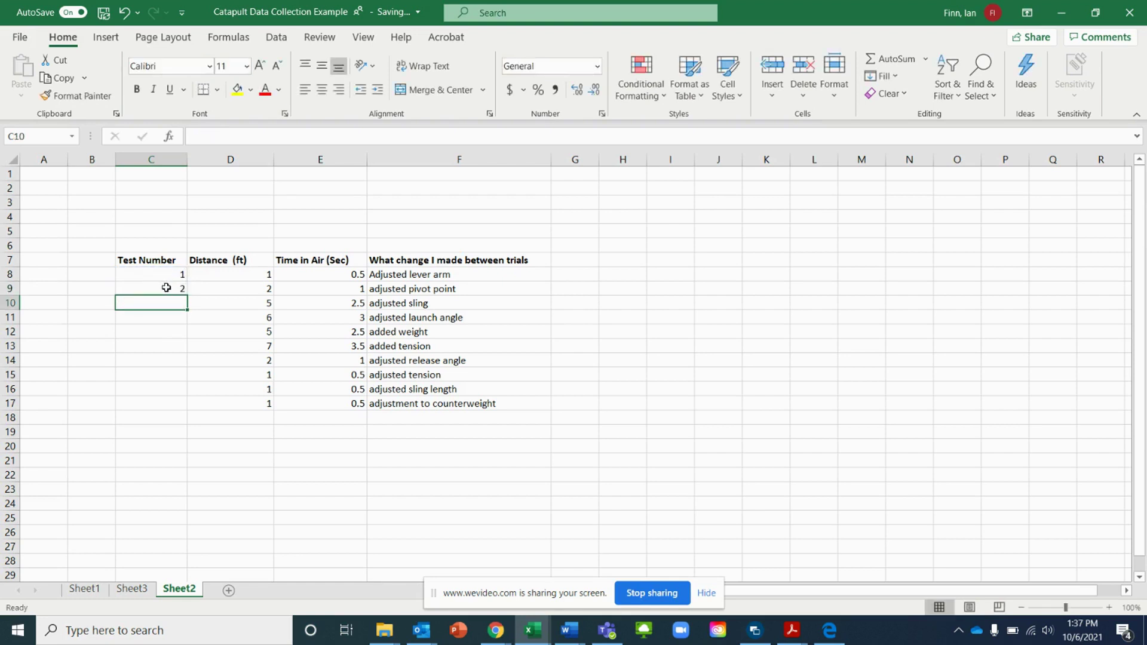
Fill C9's formula down to C17 and verify the formulas in the filled cells.
left_click(168, 289)
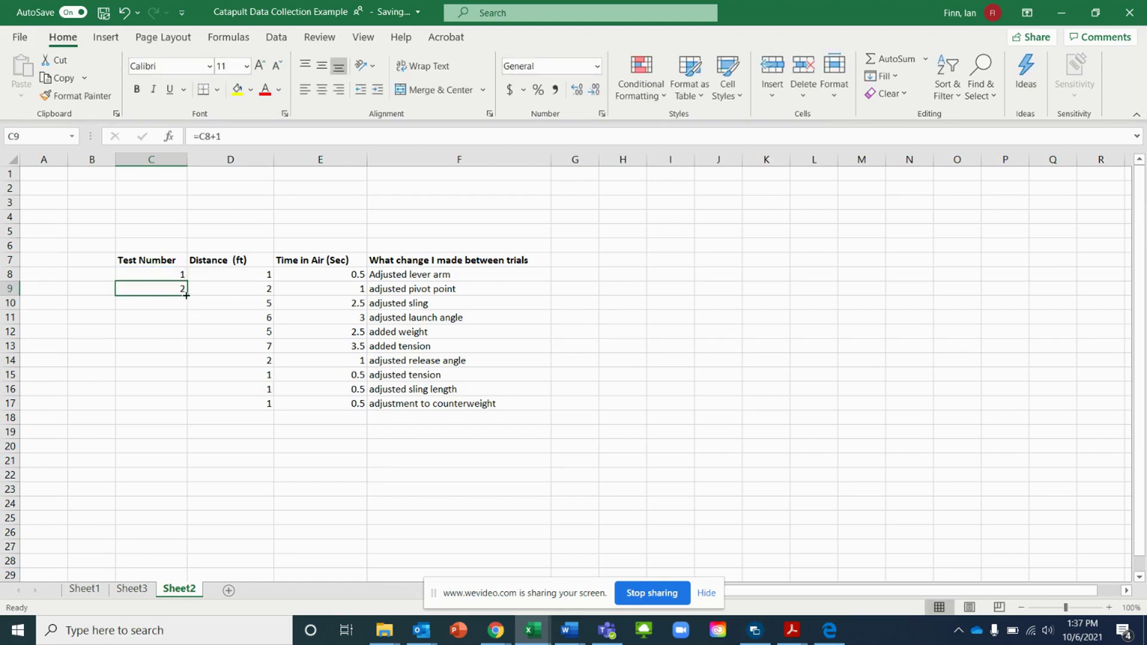
left_click_drag(187, 295, 178, 410)
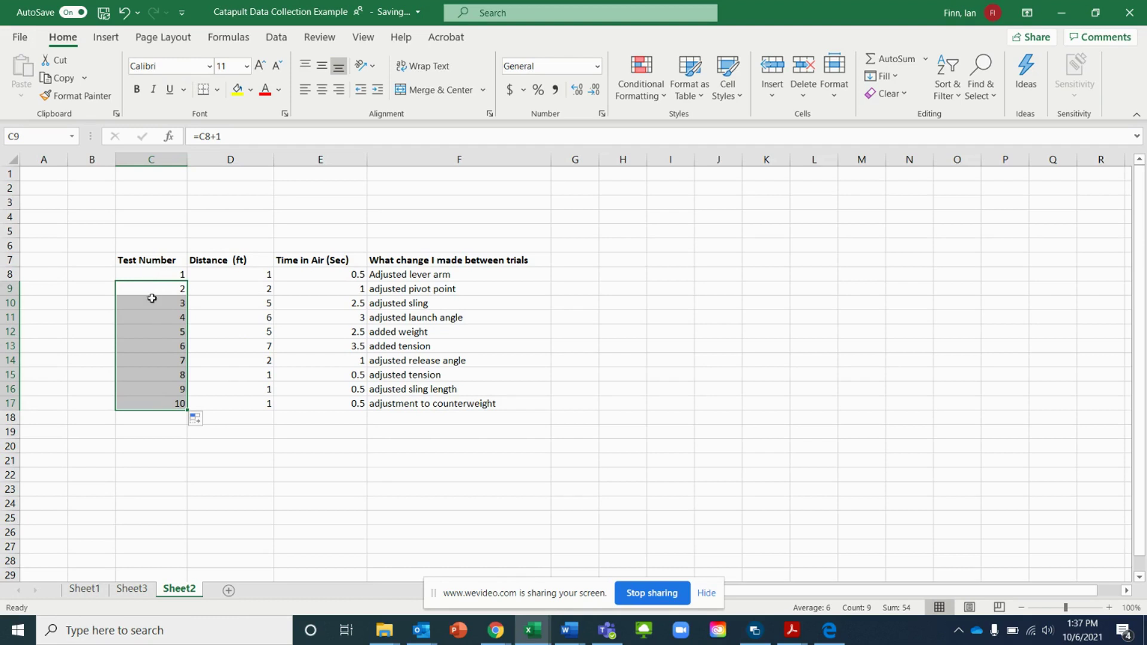
left_click(170, 404)
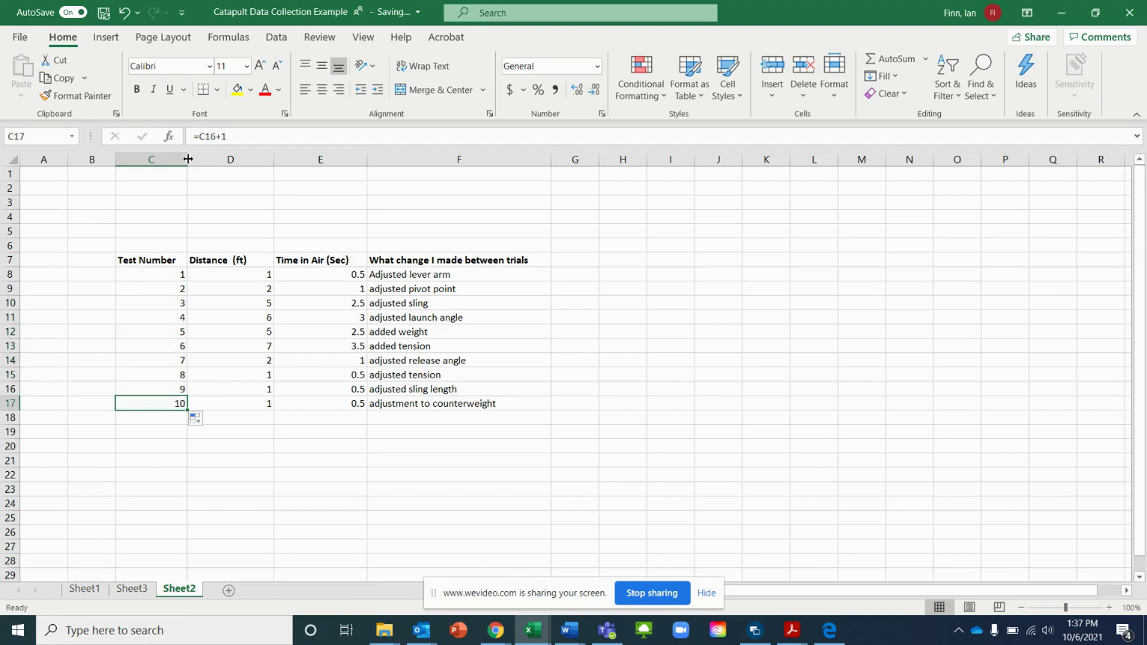
left_click(154, 388)
left_click(159, 374)
left_click(162, 291)
left_click(167, 406)
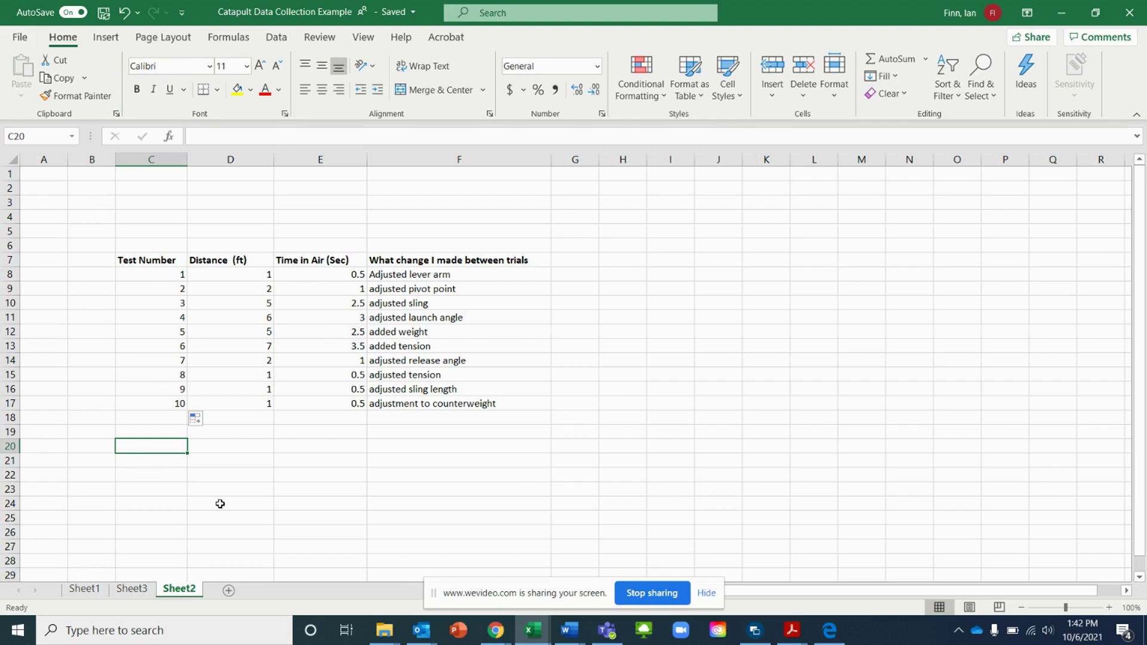
After glancing at Sheet1 and Sheet3, type the label Average (Mean) in C21.
left_click(158, 465)
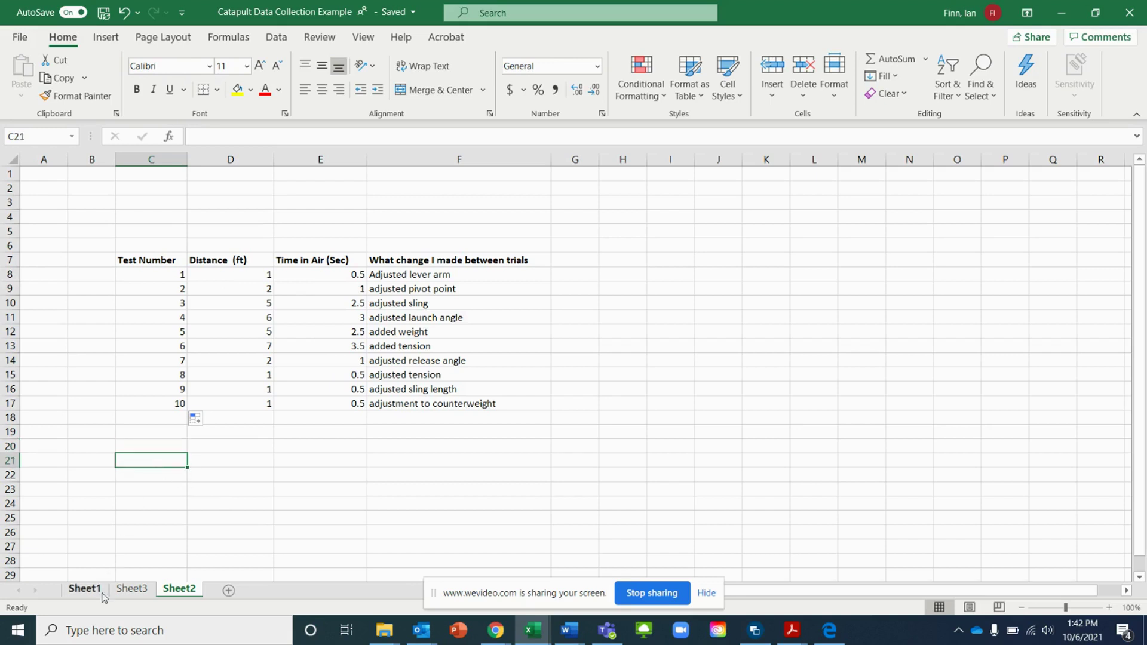
left_click(84, 590)
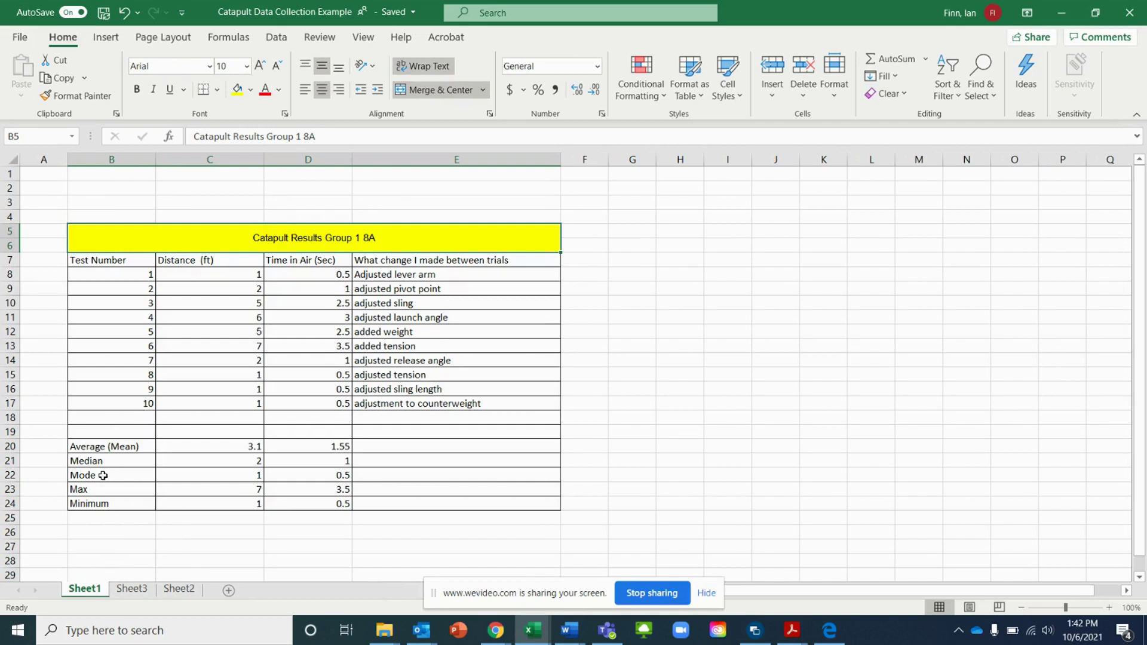
left_click(145, 591)
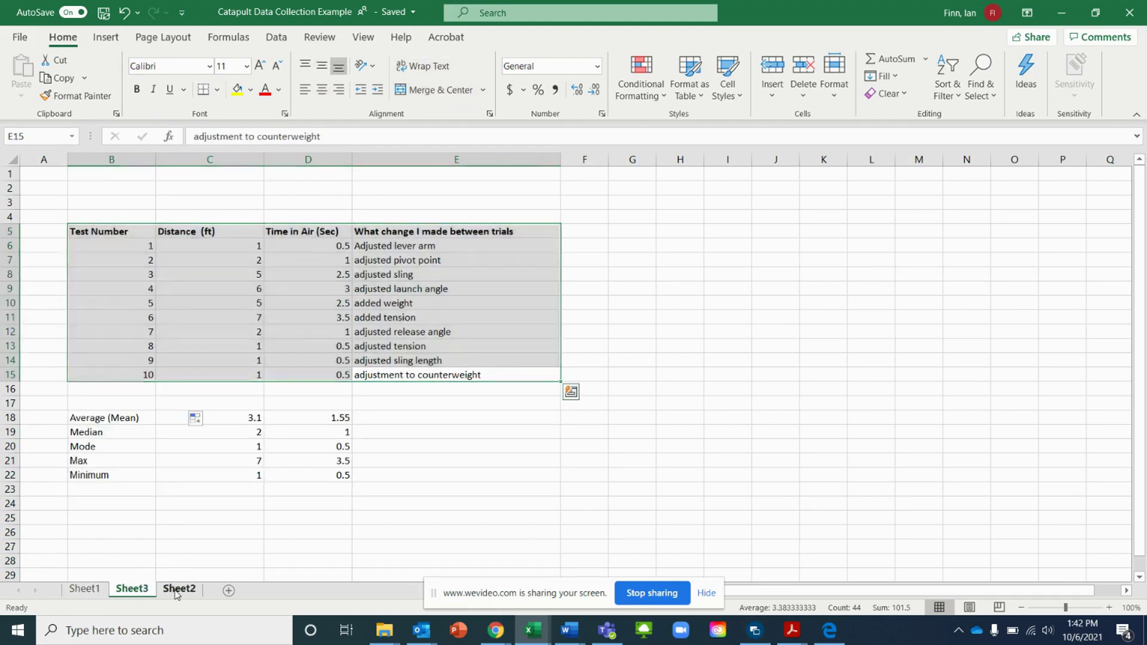
left_click(177, 589)
type("Average (Mean)")
key("Tab")
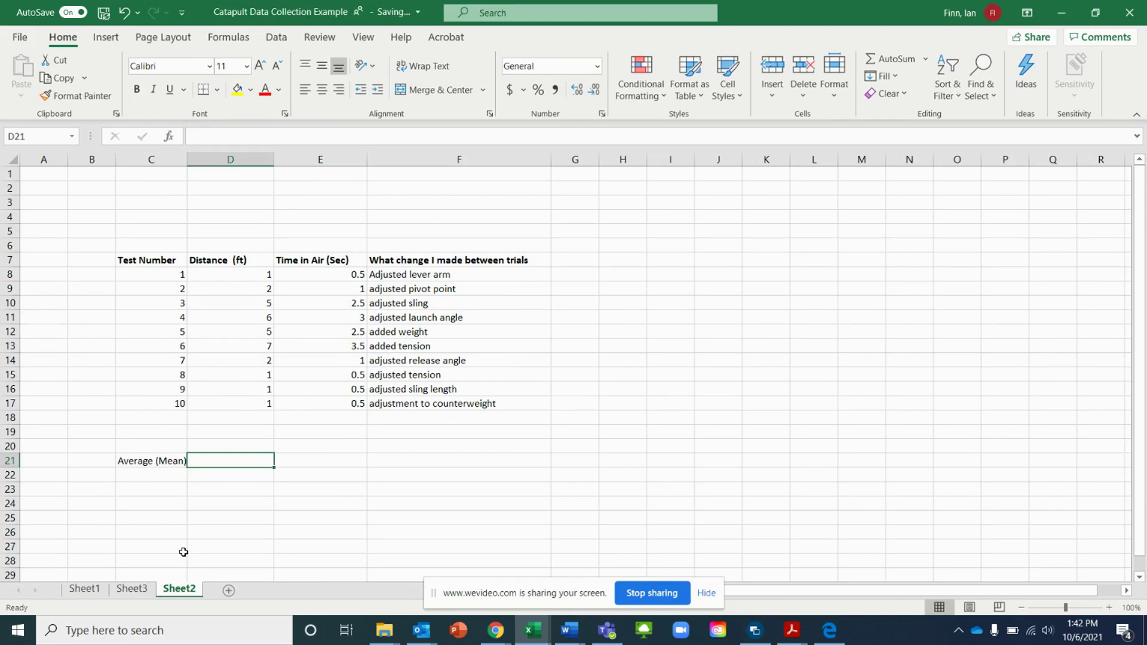
Enter =AVERAGE(D8:D17) in D21 to get the mean distance of 3.1.
type("=")
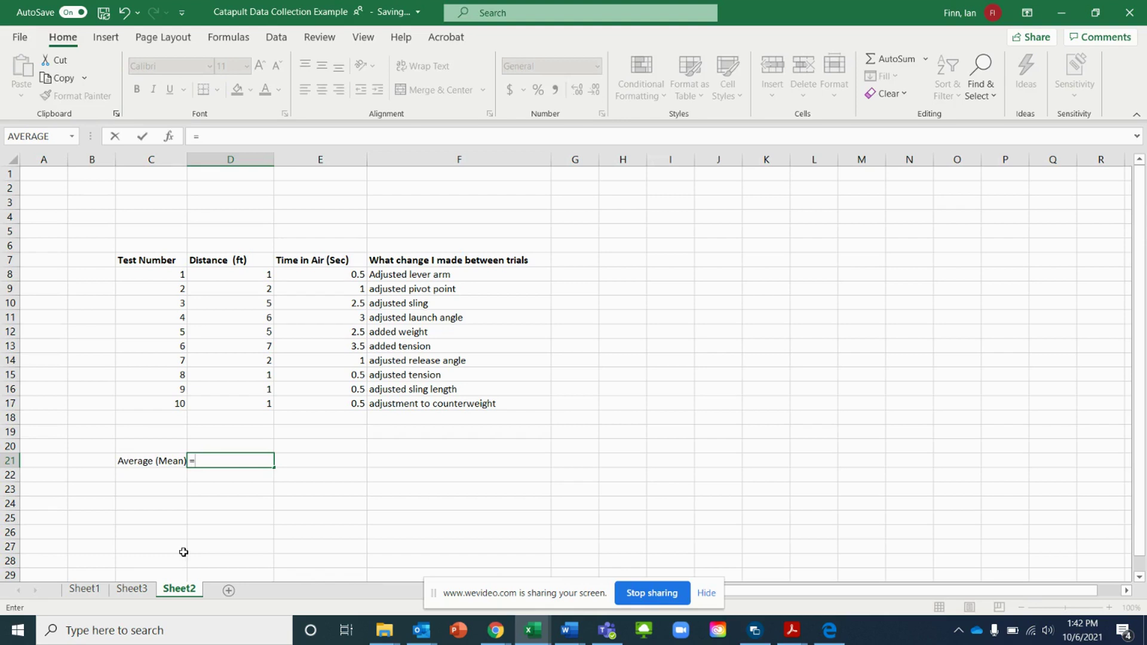
type("av")
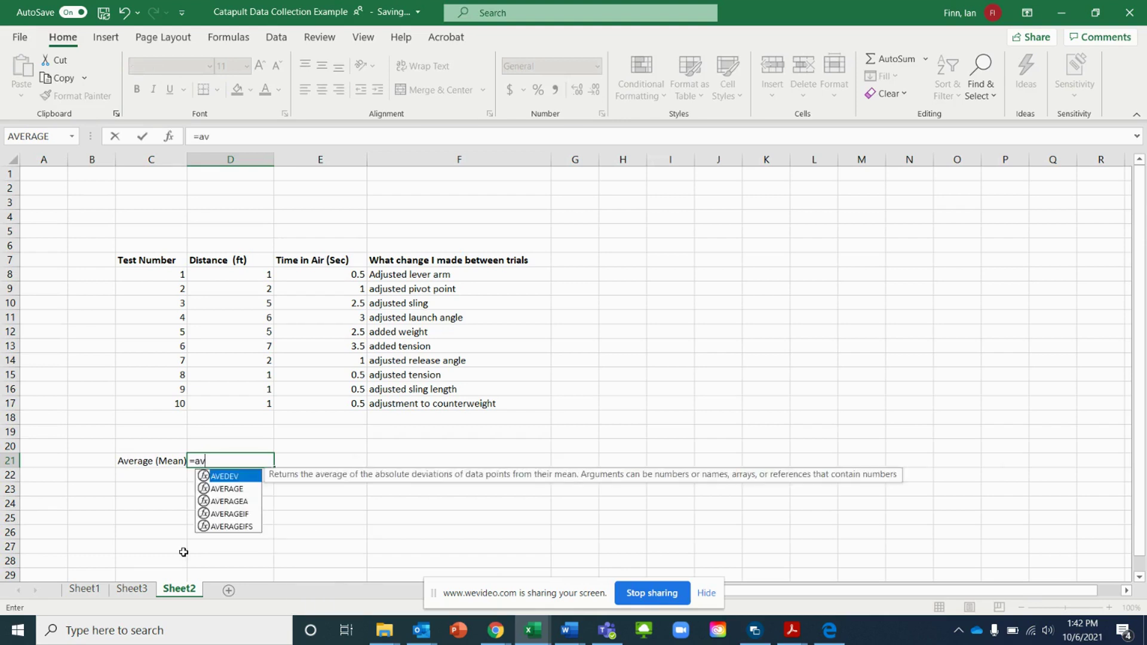
type("erag")
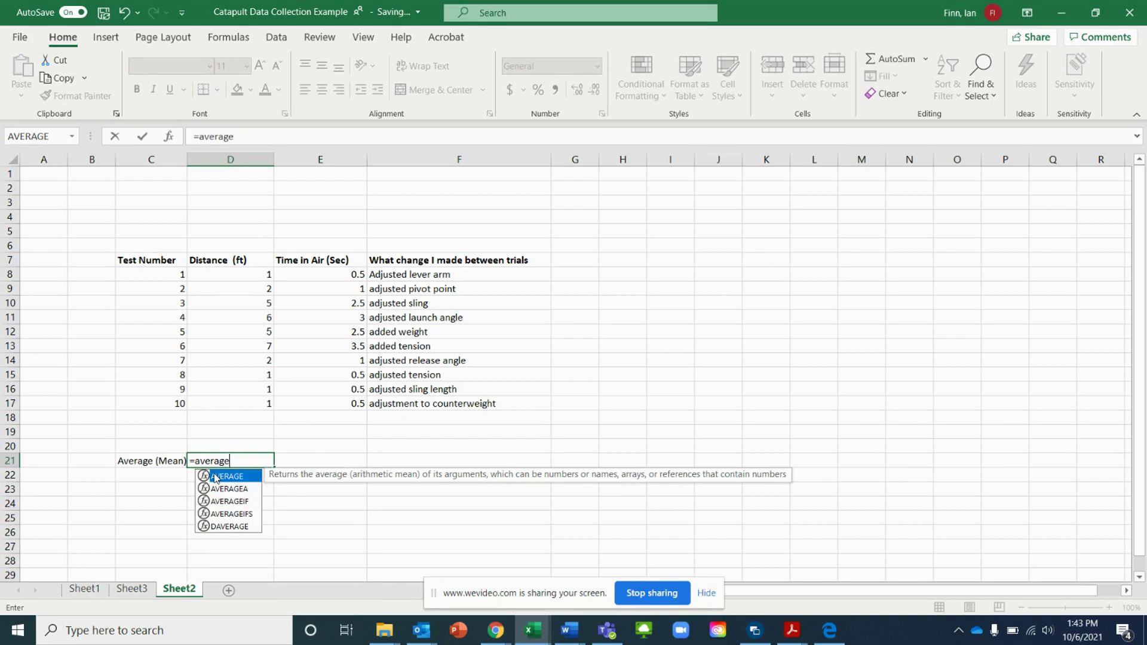
type("e")
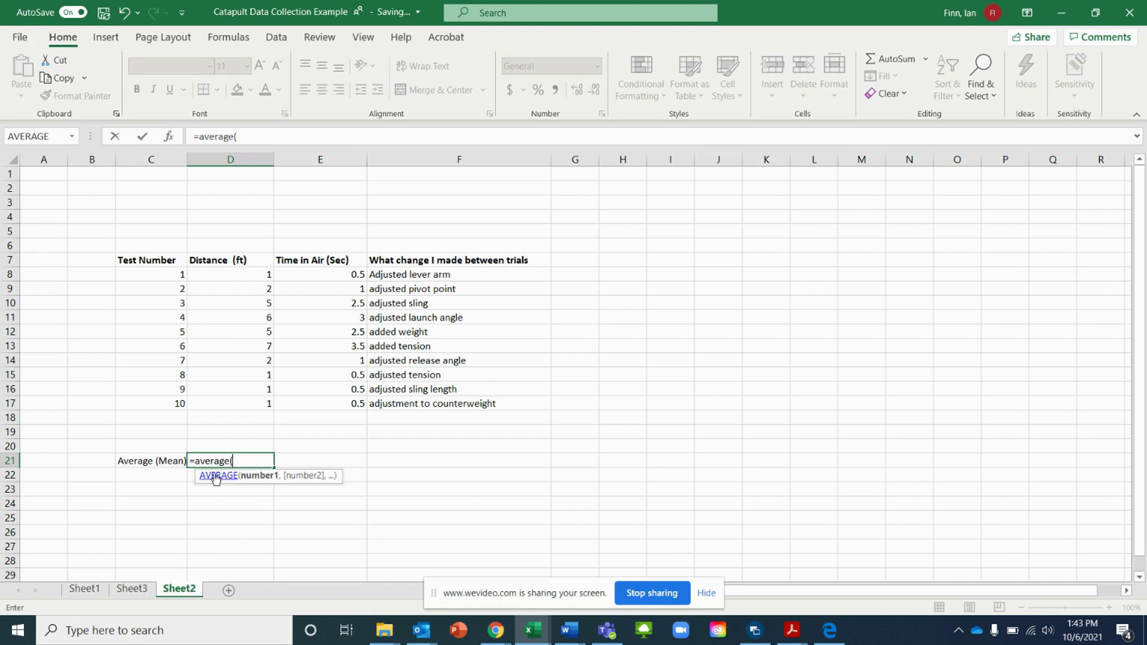
left_click_drag(248, 273, 229, 411)
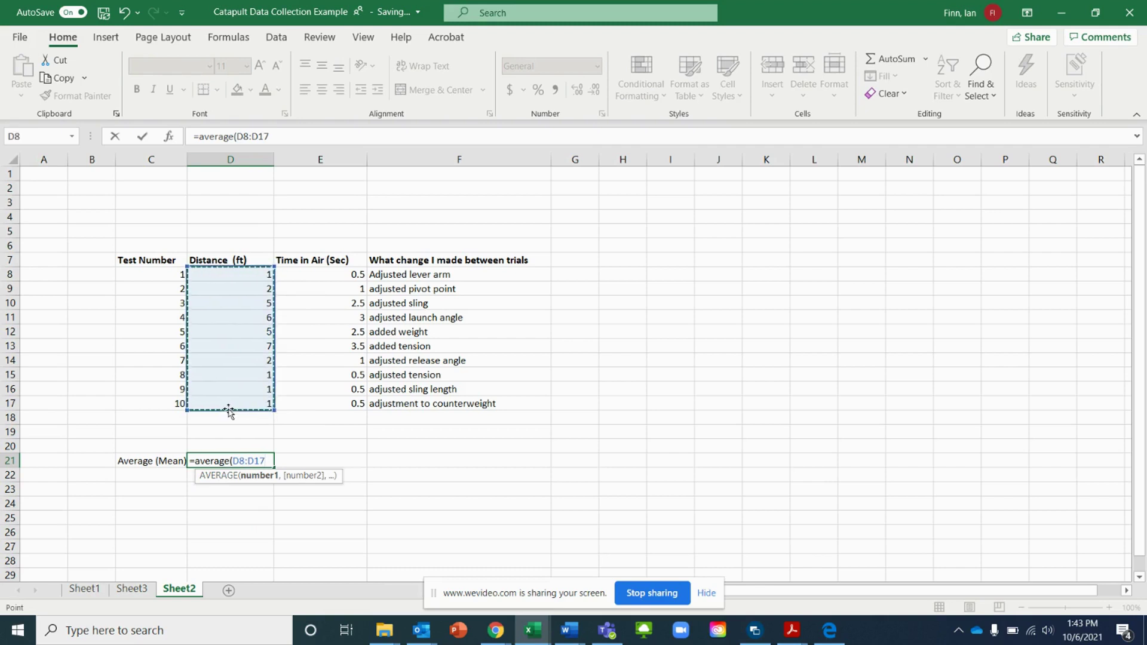
type(")")
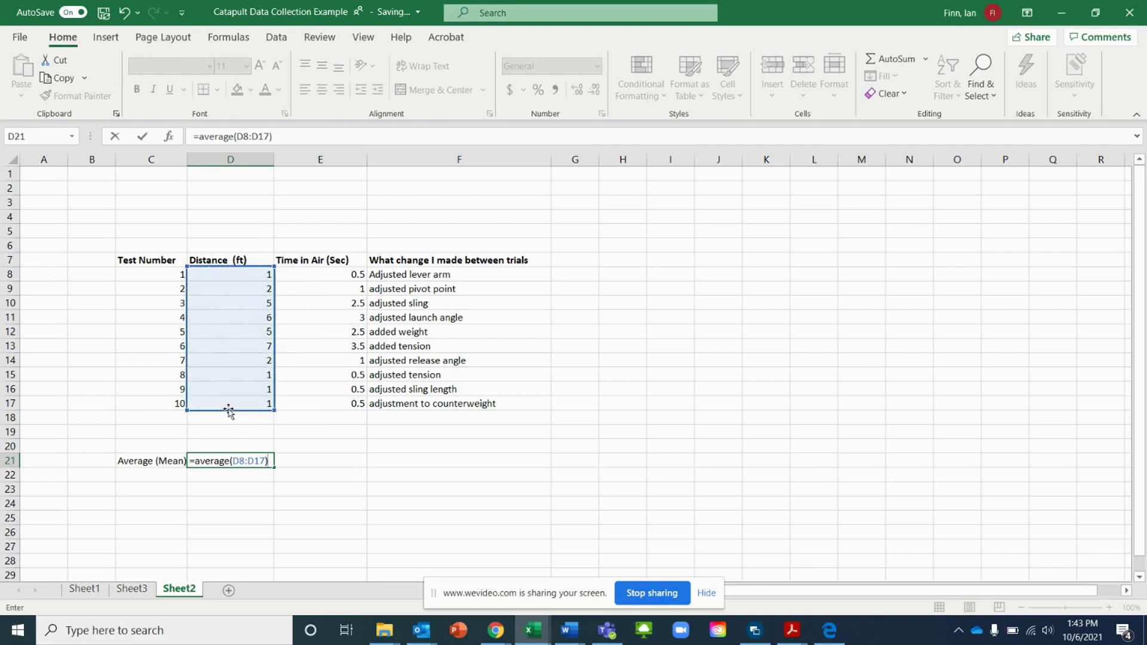
key("Return")
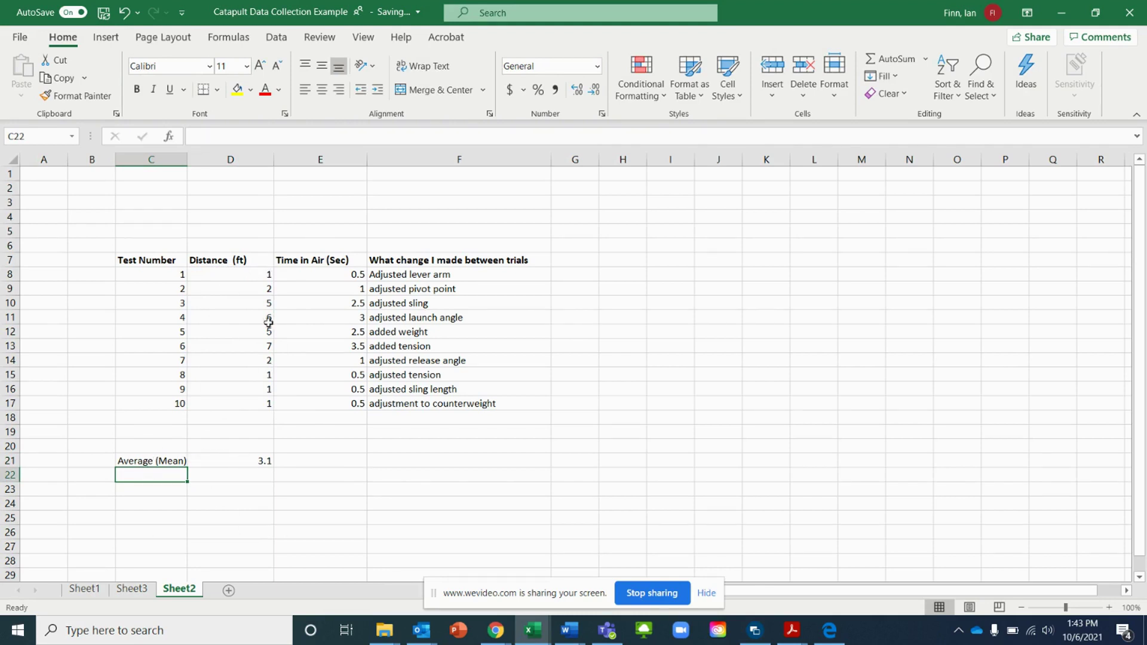
Copy the average formula across to E21, showing a mean time of 1.55.
left_click(222, 458)
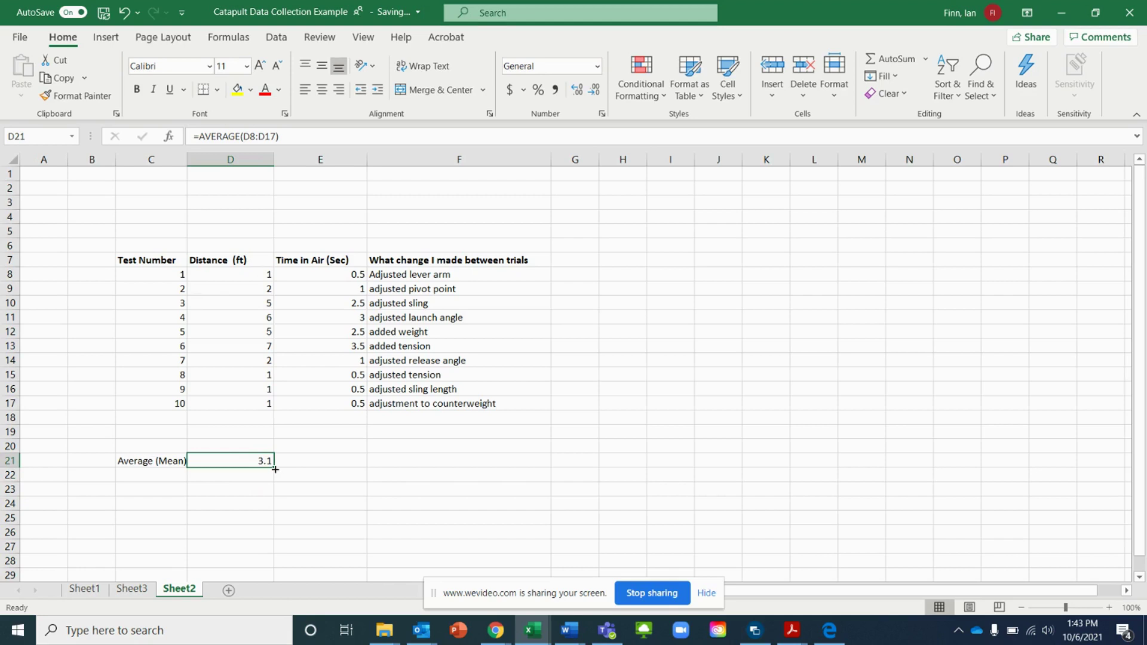
left_click_drag(275, 469, 333, 470)
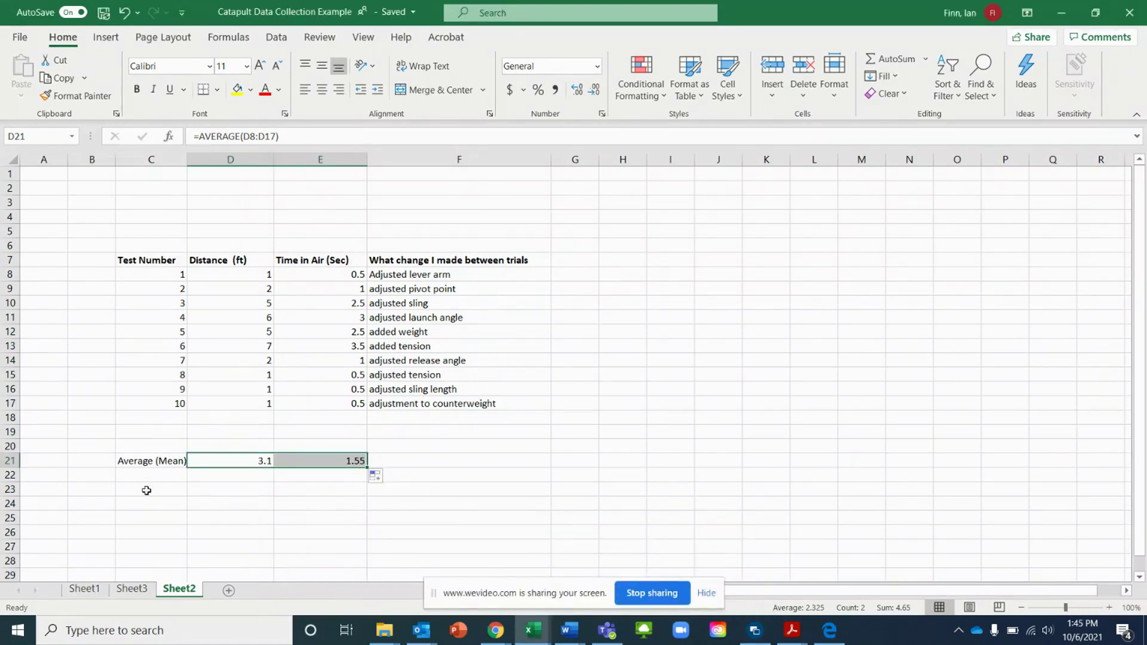
left_click(141, 476)
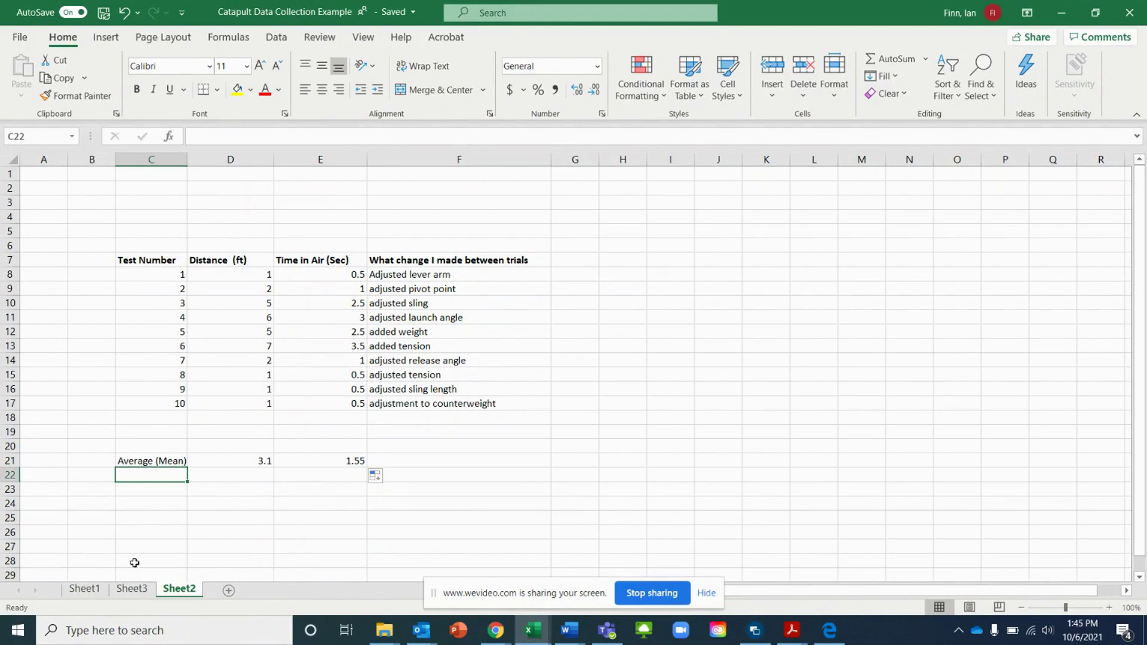
After checking Sheet1 and Sheet3, enter =MEDIAN(D8:D17) on Sheet2.
left_click(90, 590)
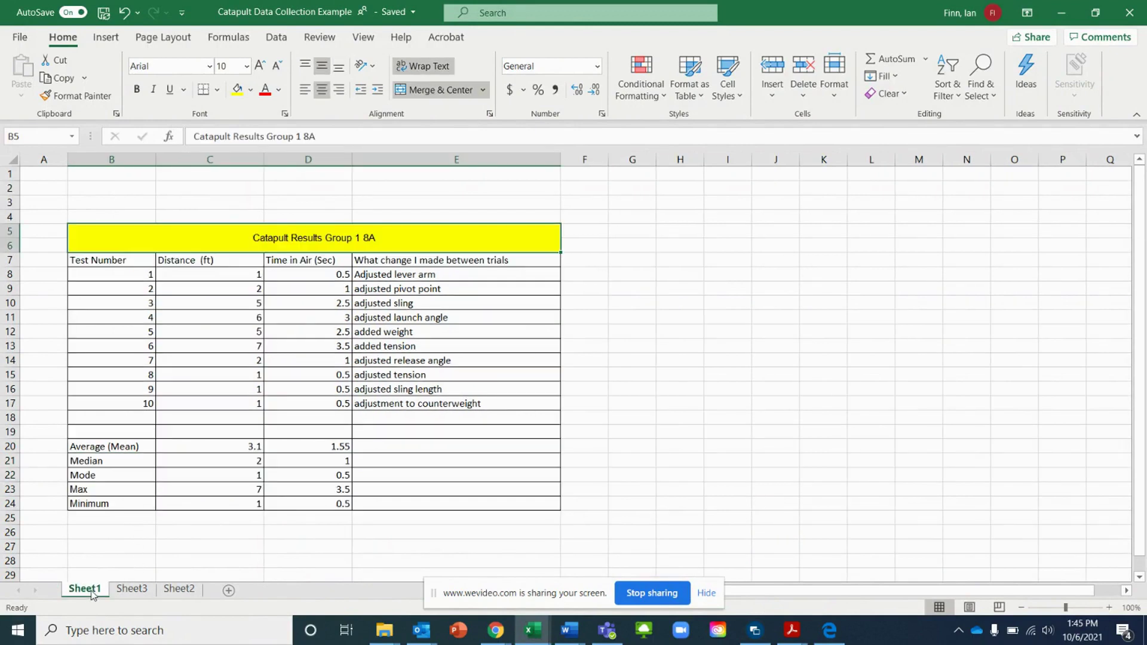
left_click(140, 590)
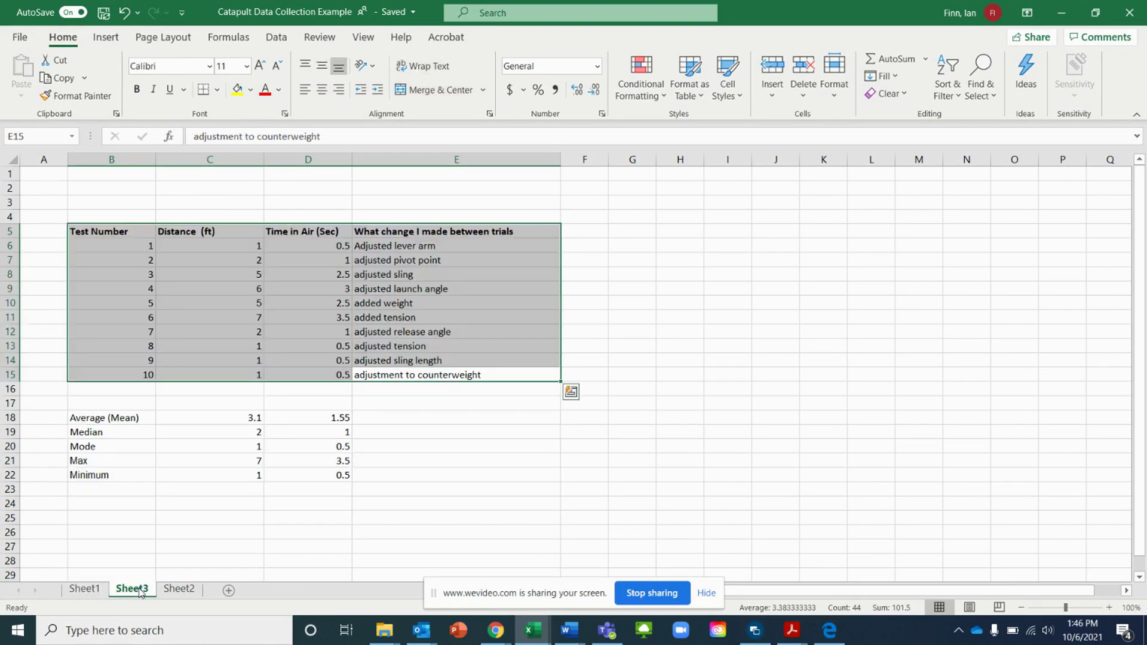
left_click(183, 588)
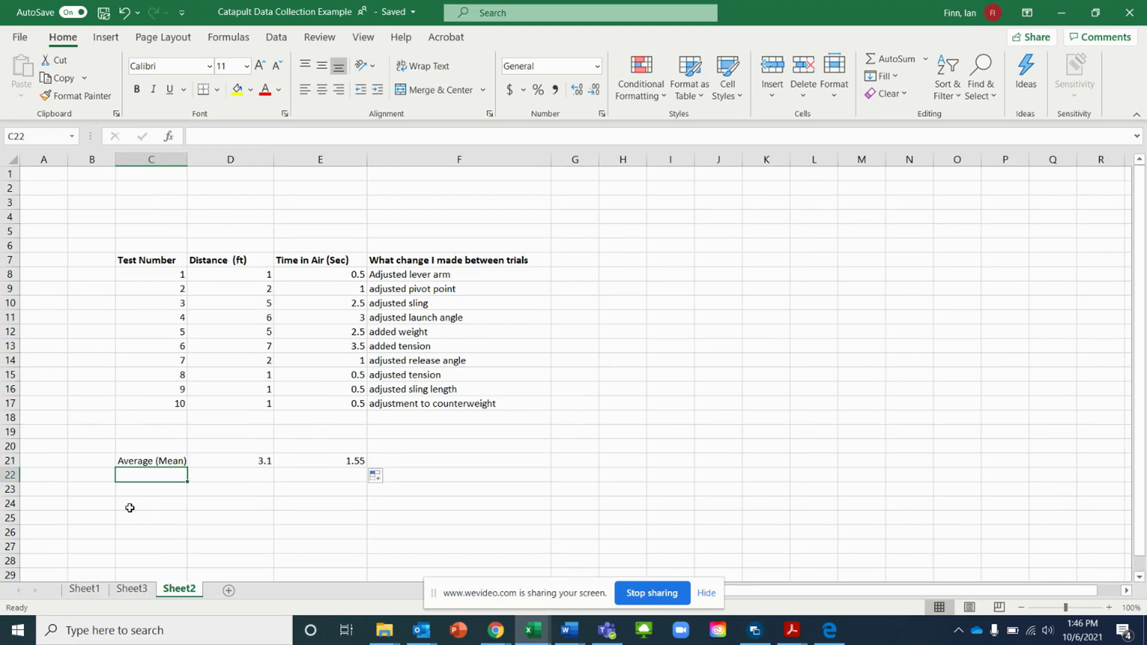
type("=")
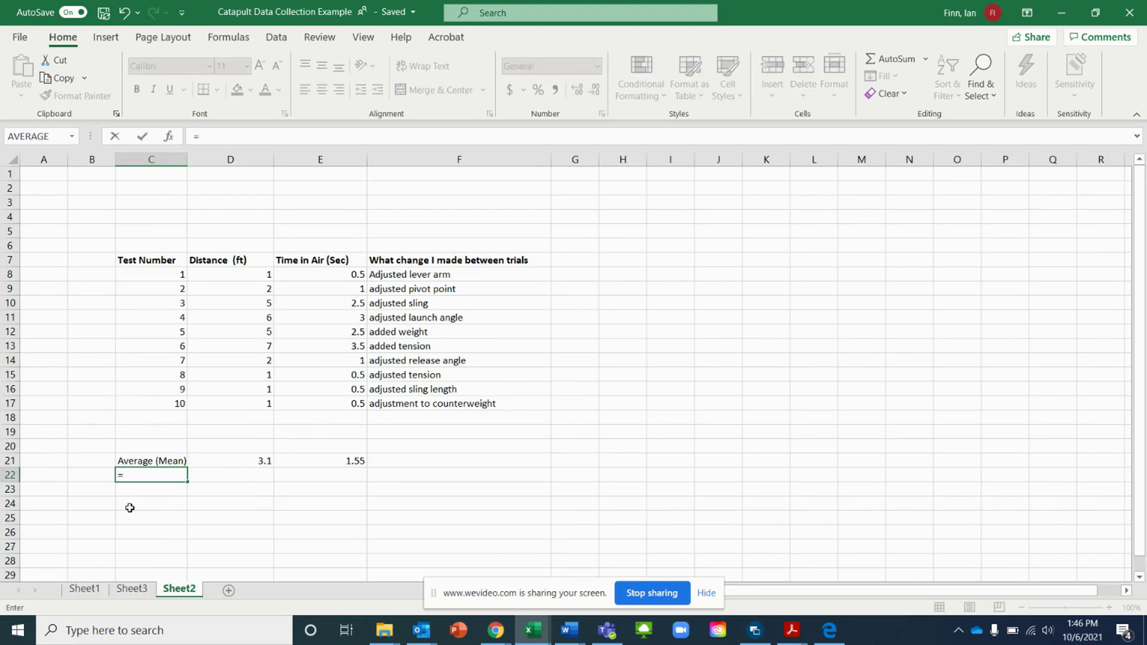
type("m")
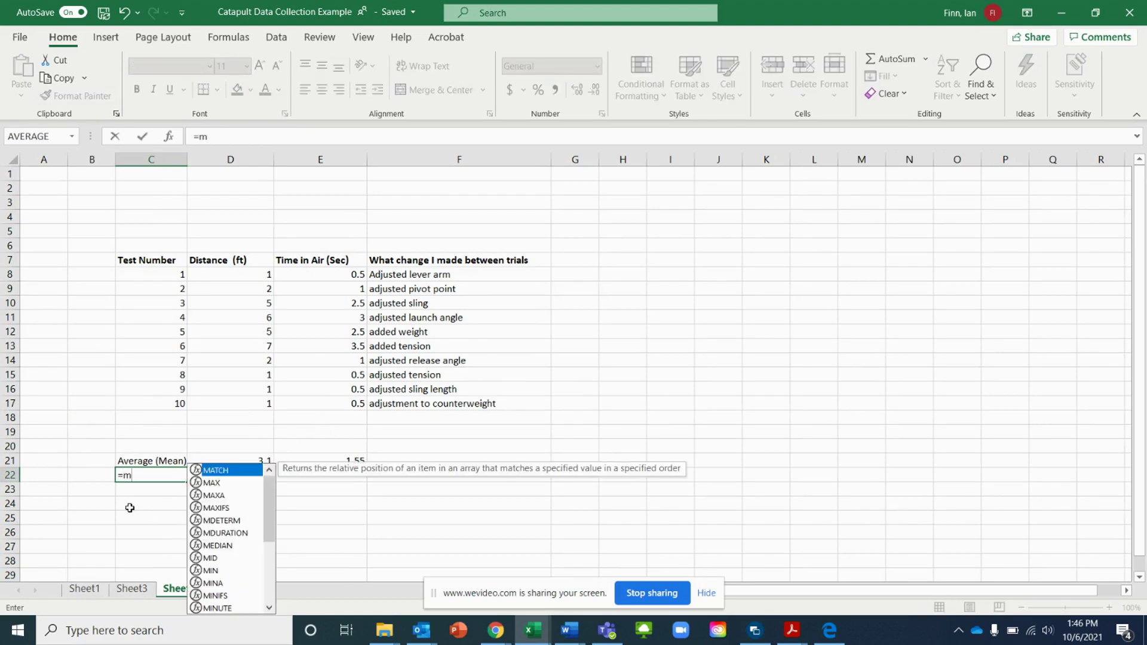
type("ed")
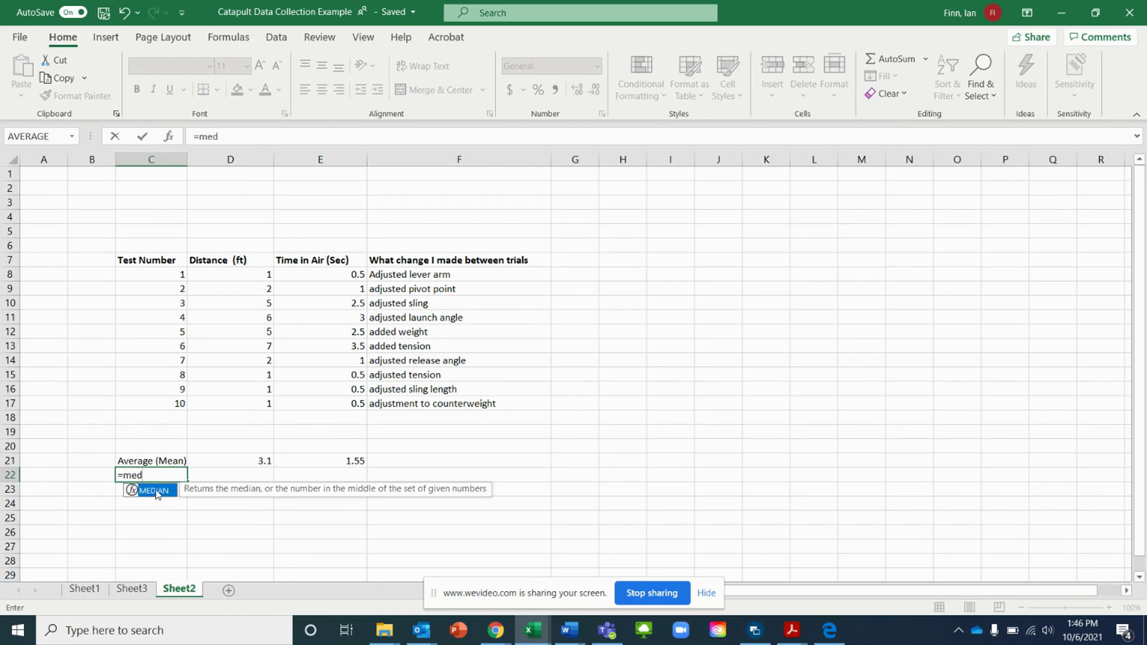
left_click(147, 475)
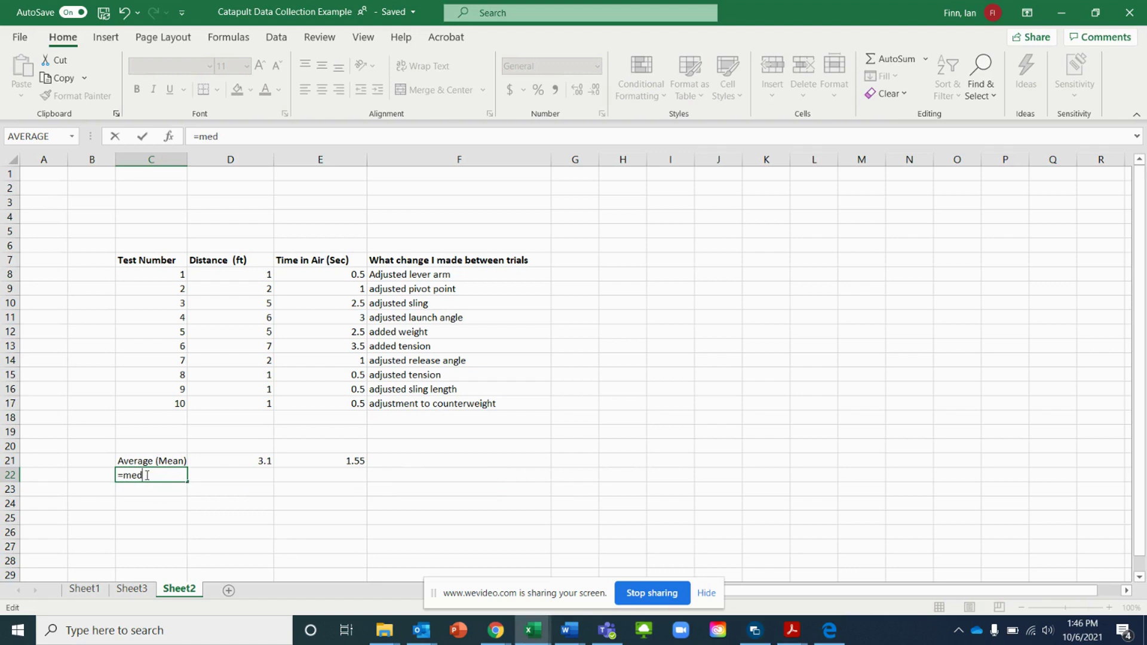
type("ian(")
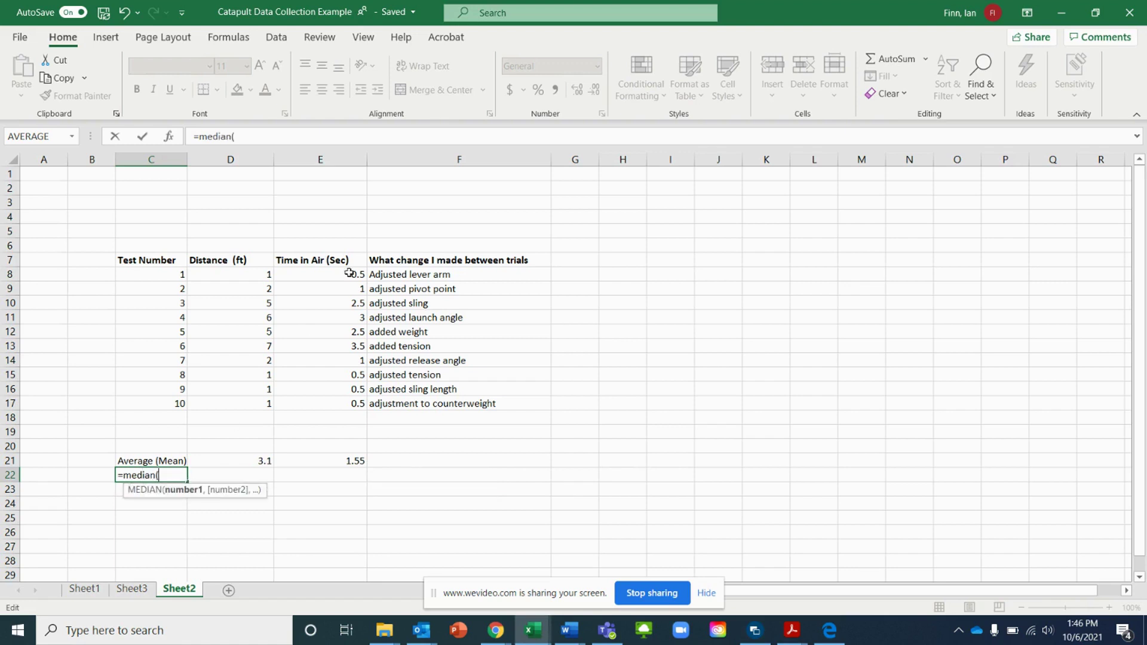
left_click_drag(246, 271, 248, 403)
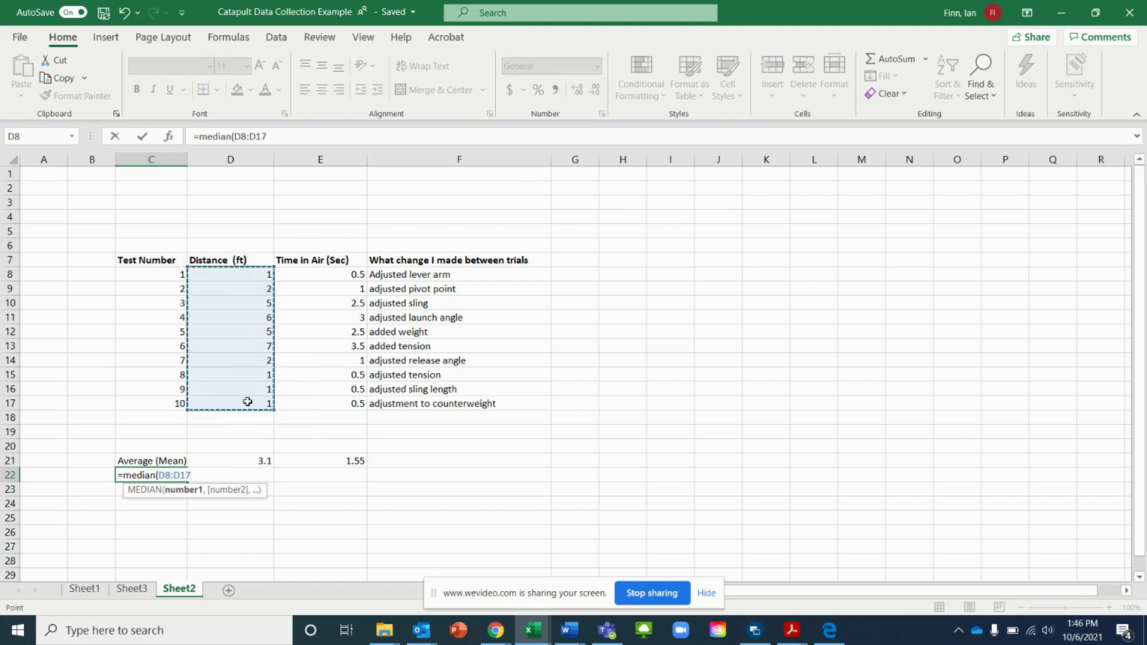
type(")")
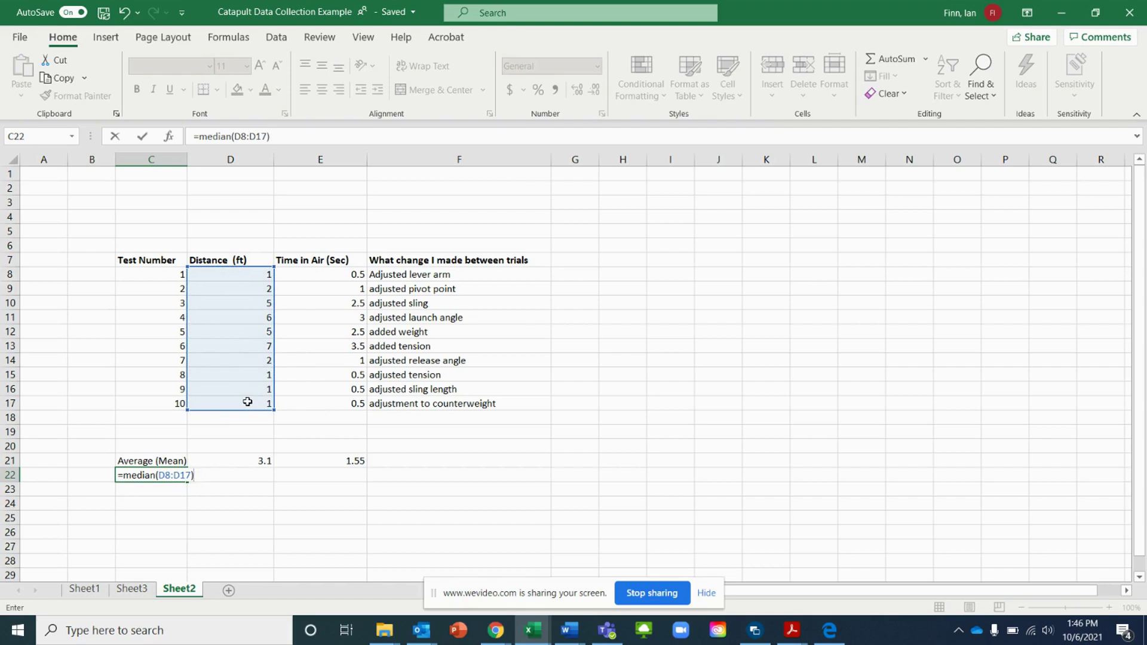
key("Return")
Move the median result into D22 and label C22 Median.
left_click(154, 472)
left_click_drag(155, 472, 253, 475)
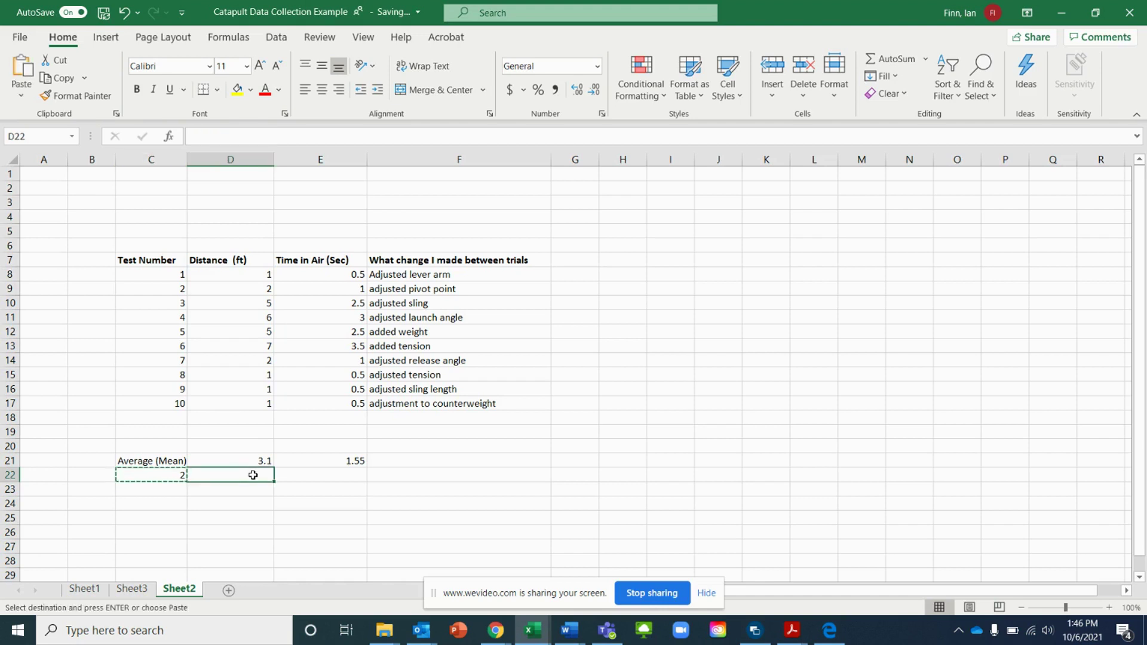
left_click(158, 478)
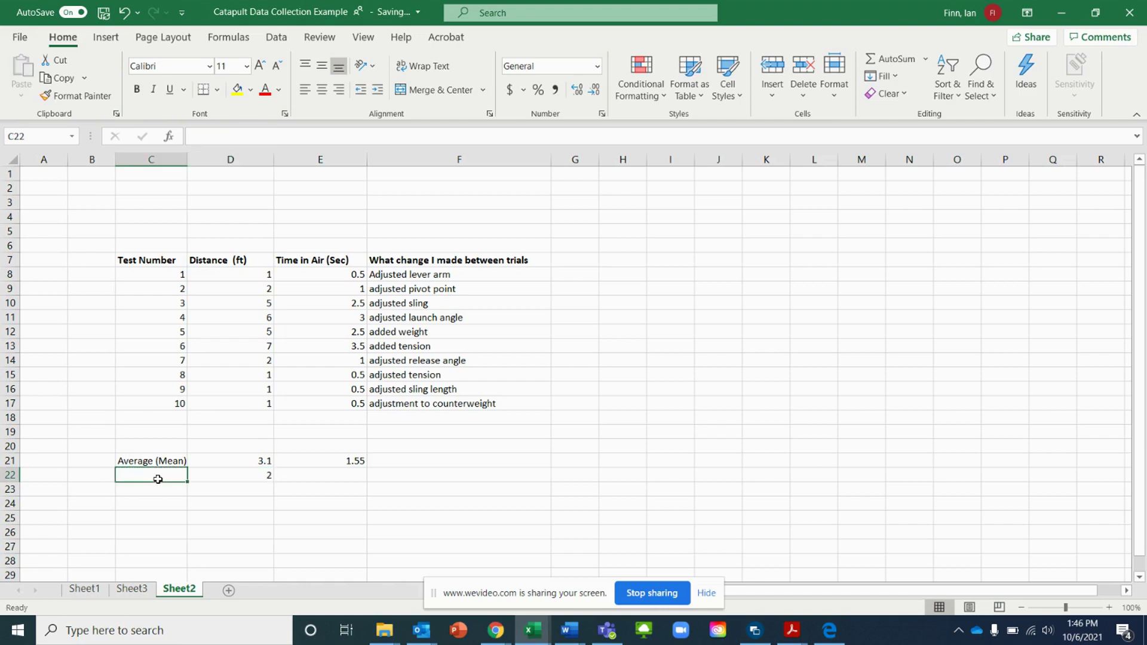
left_click(262, 472)
left_click(153, 472)
type("Median")
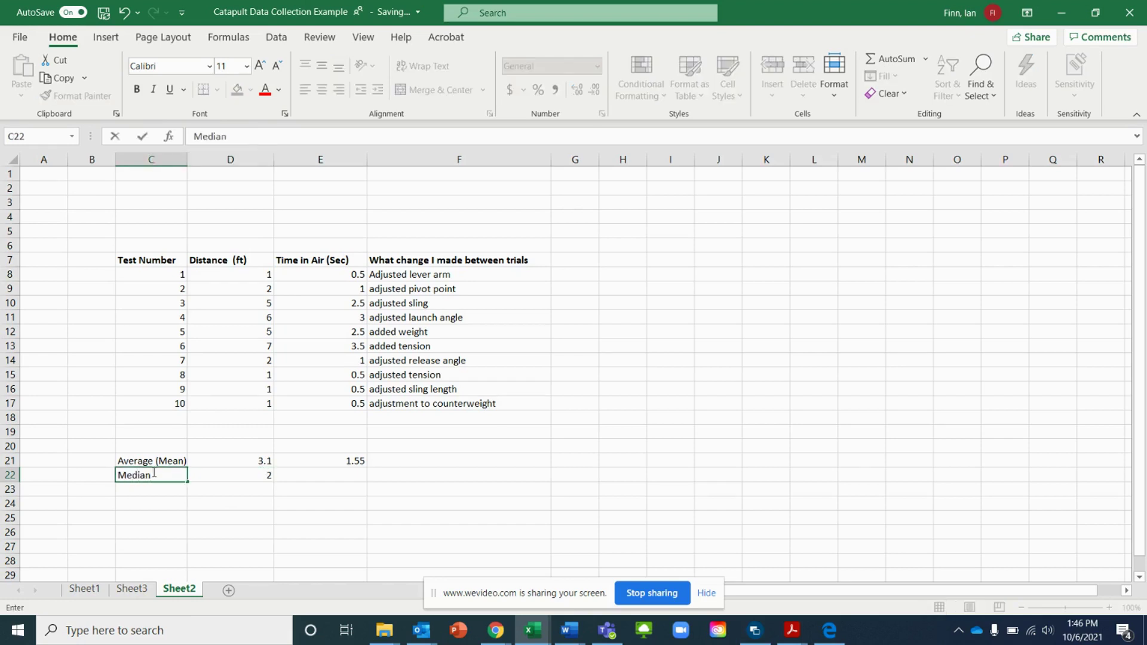
key("Return")
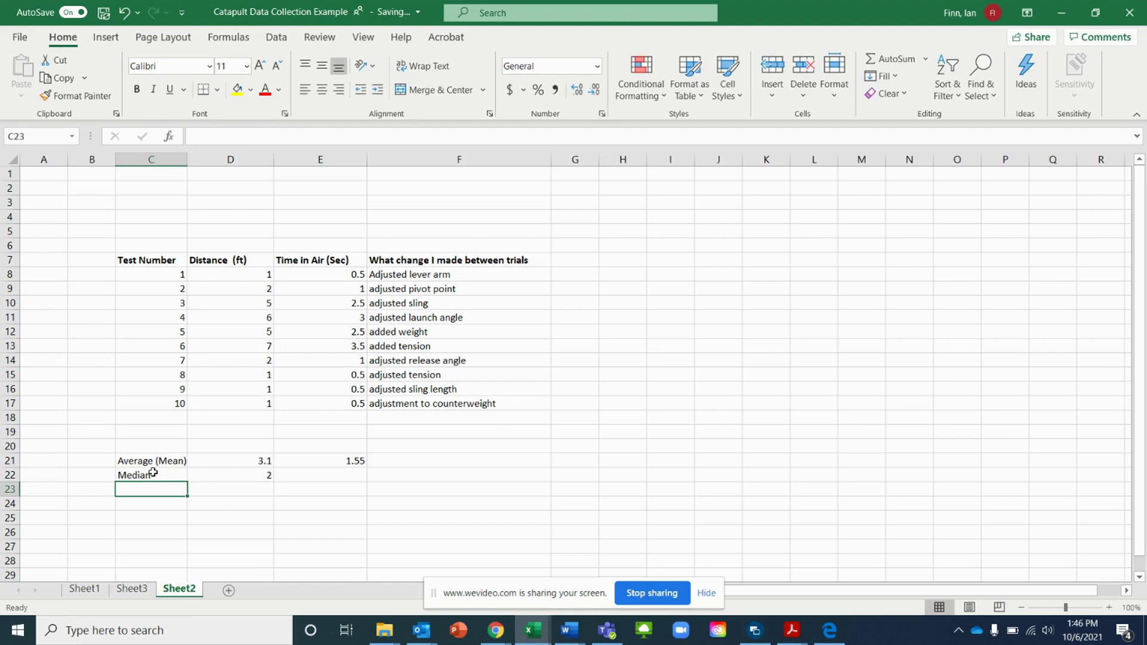
After glancing at Sheet1 and Sheet3, label C23 Mode on Sheet2.
left_click(80, 595)
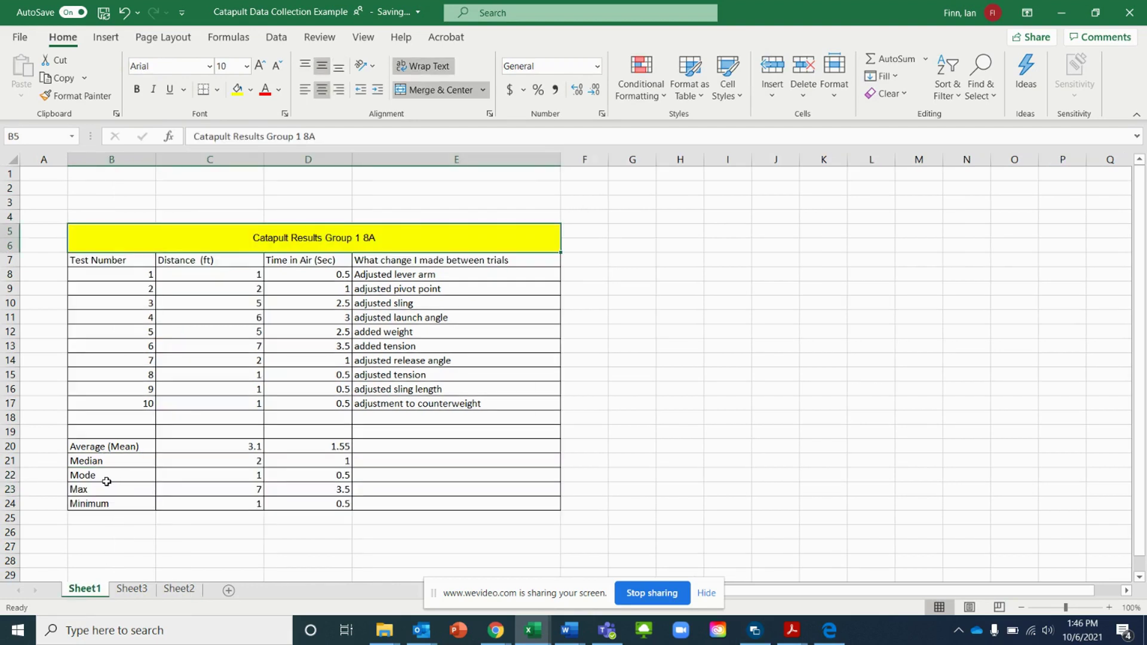
left_click(132, 590)
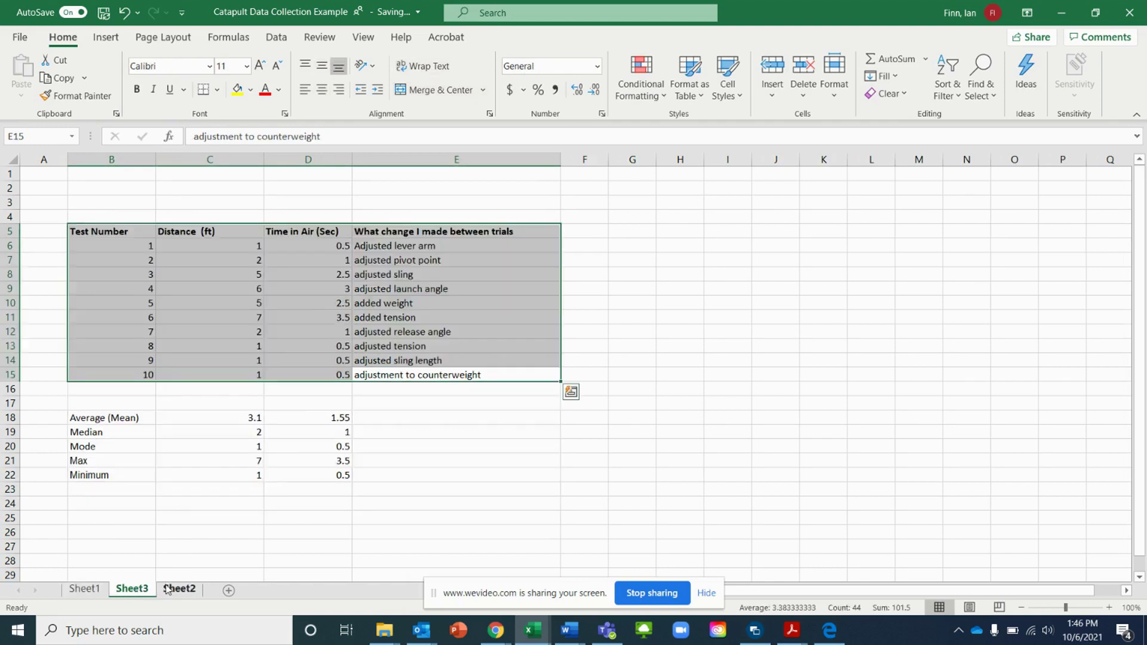
left_click(169, 591)
type("MODE")
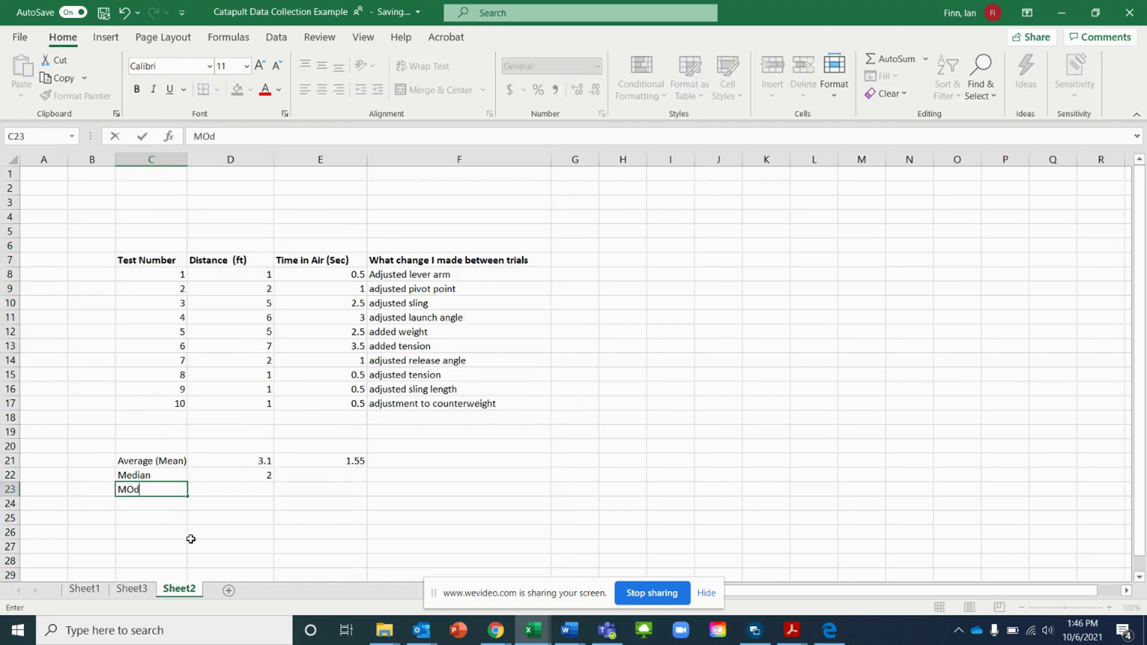
key("BackSpace")
key("BackSpace")
key("BackSpace")
type("de")
key("BackSpace")
key("BackSpace")
type("0")
key("BackSpace")
type("ode")
key("Tab")
Enter =MODE(D8:D17) in D23 for a distance mode of 1, then type Maximum below.
type("=")
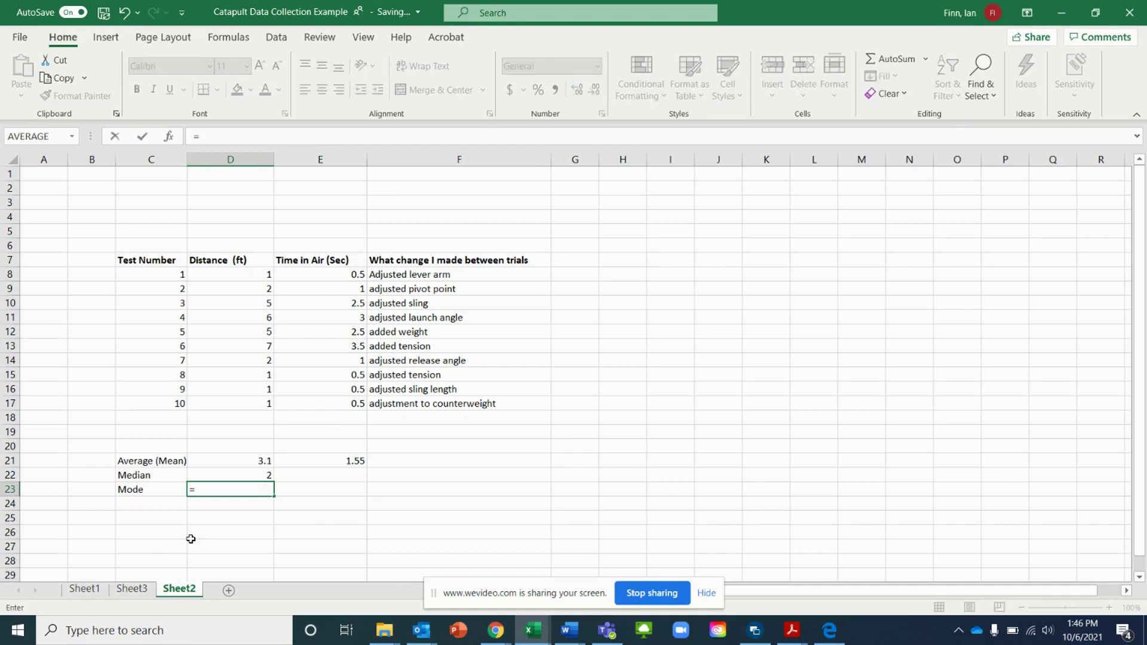
type("Mode")
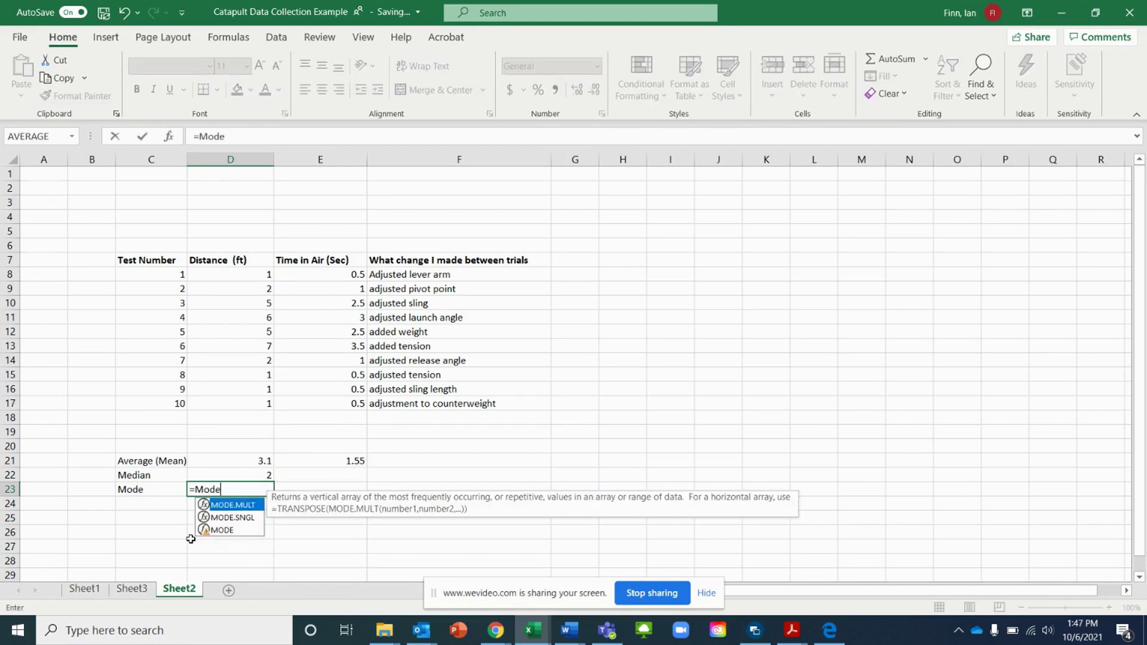
left_click(222, 531)
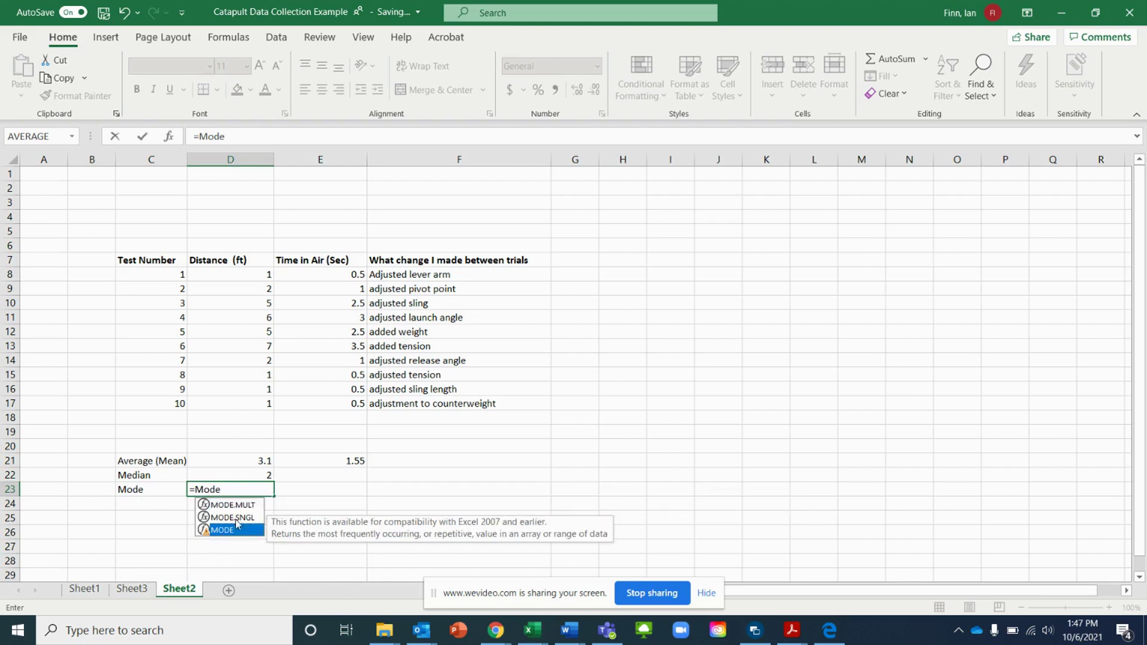
left_click(225, 489)
type("(")
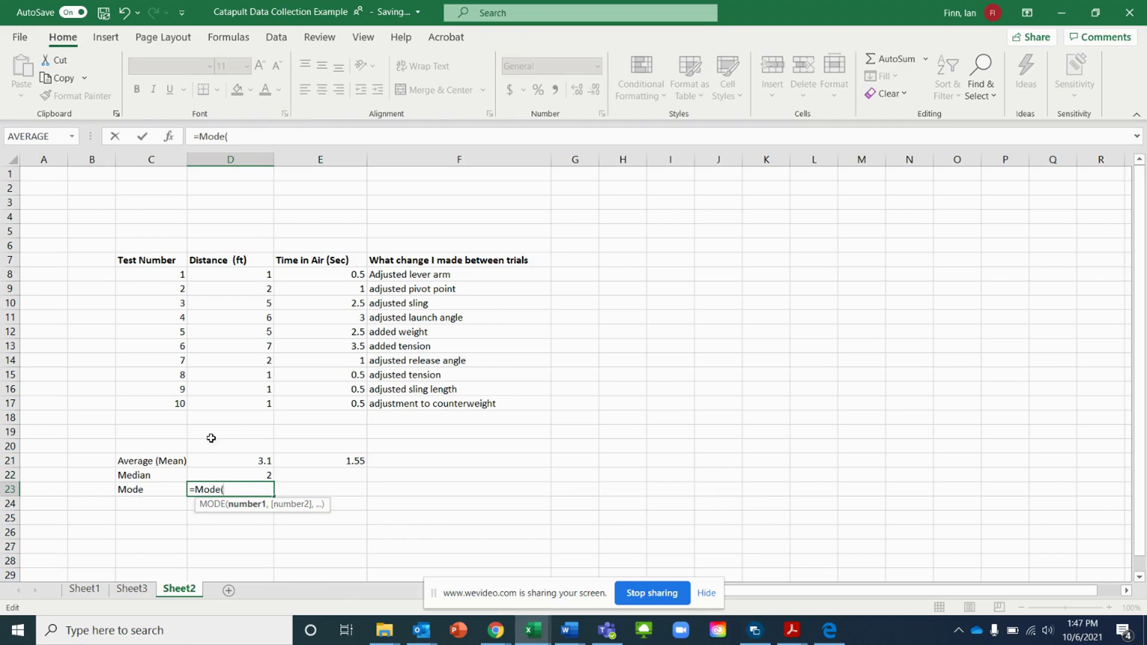
left_click_drag(260, 277, 265, 402)
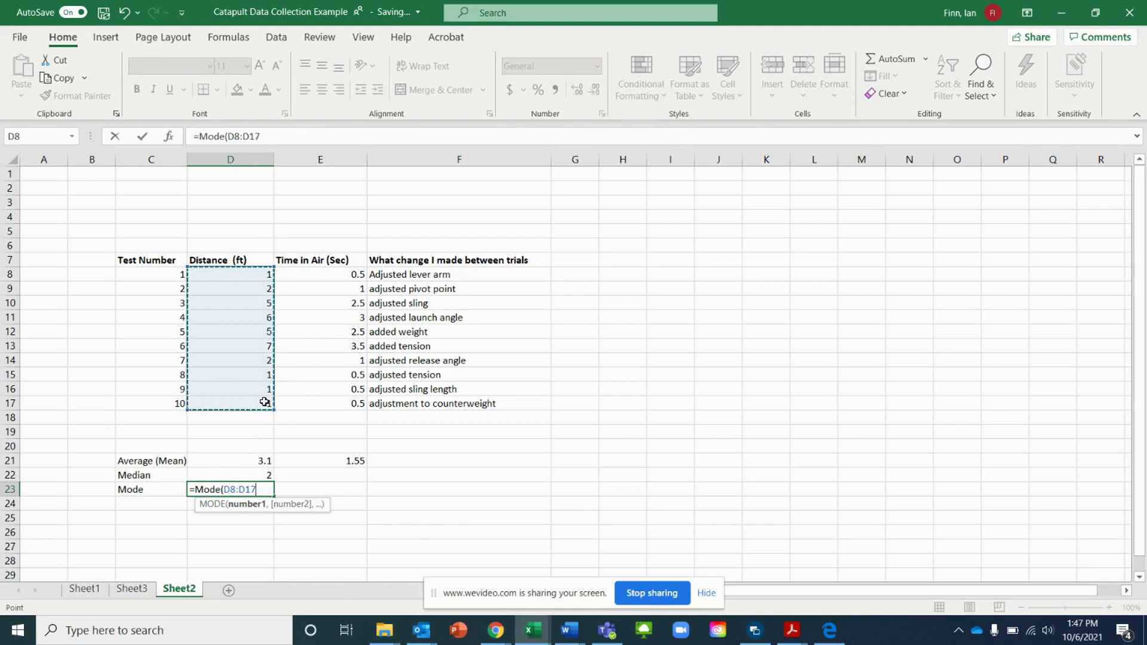
type(")")
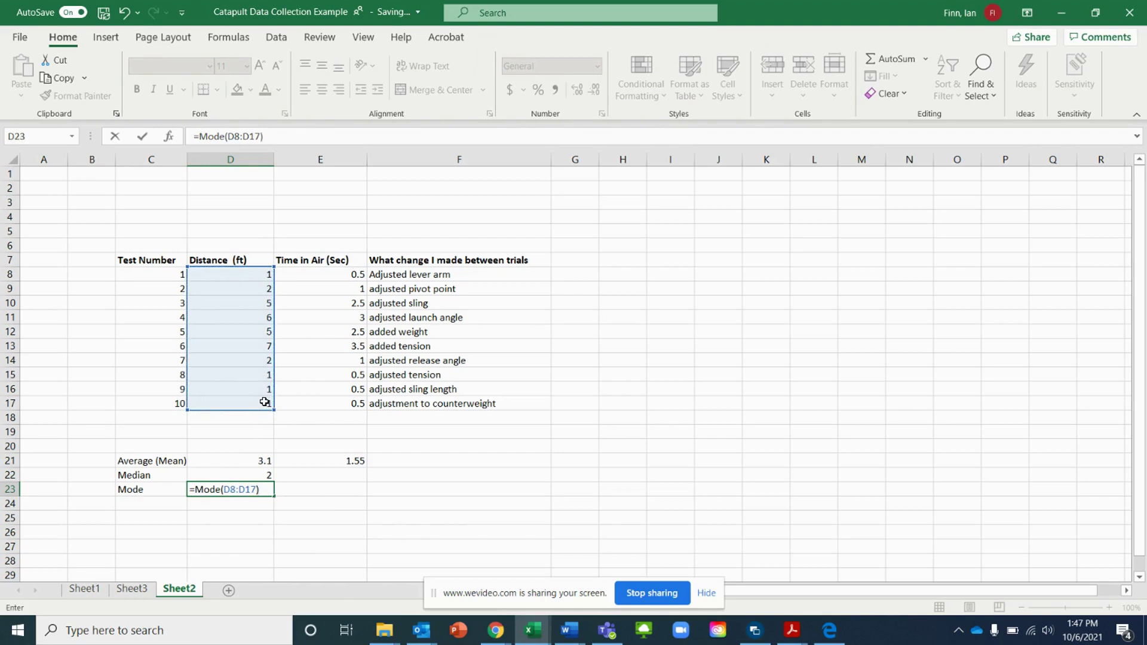
key("Return")
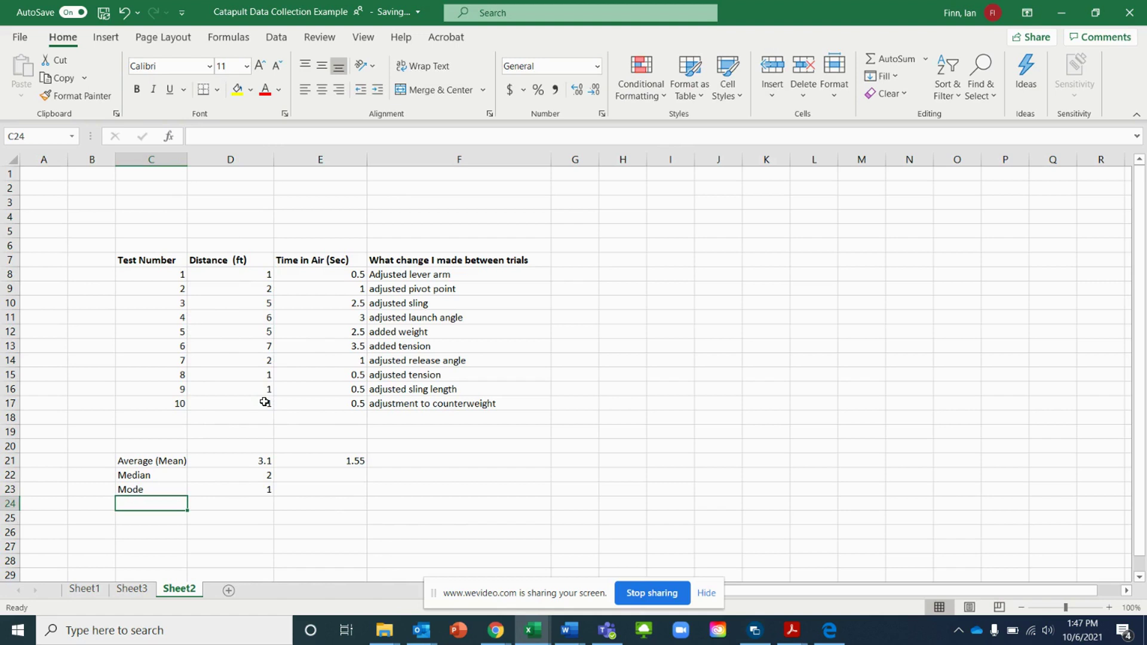
type("Maxi")
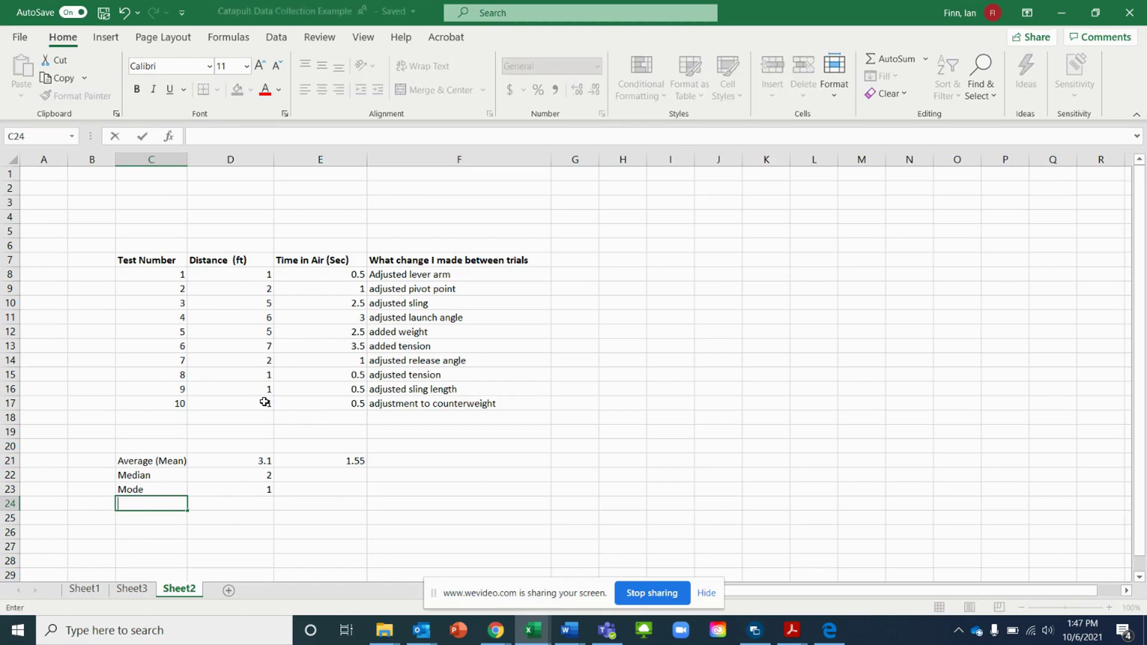
type("mum")
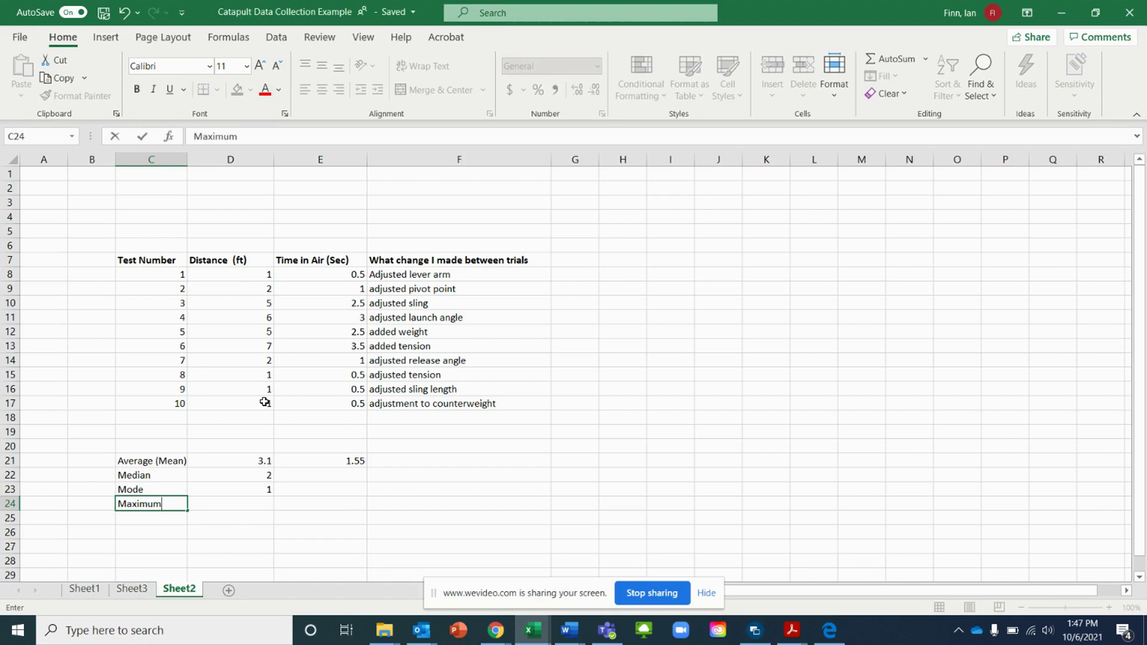
Enter =MAX(D8:D17) in D24 beside the Maximum label, showing the top distance of 7.
key("Tab")
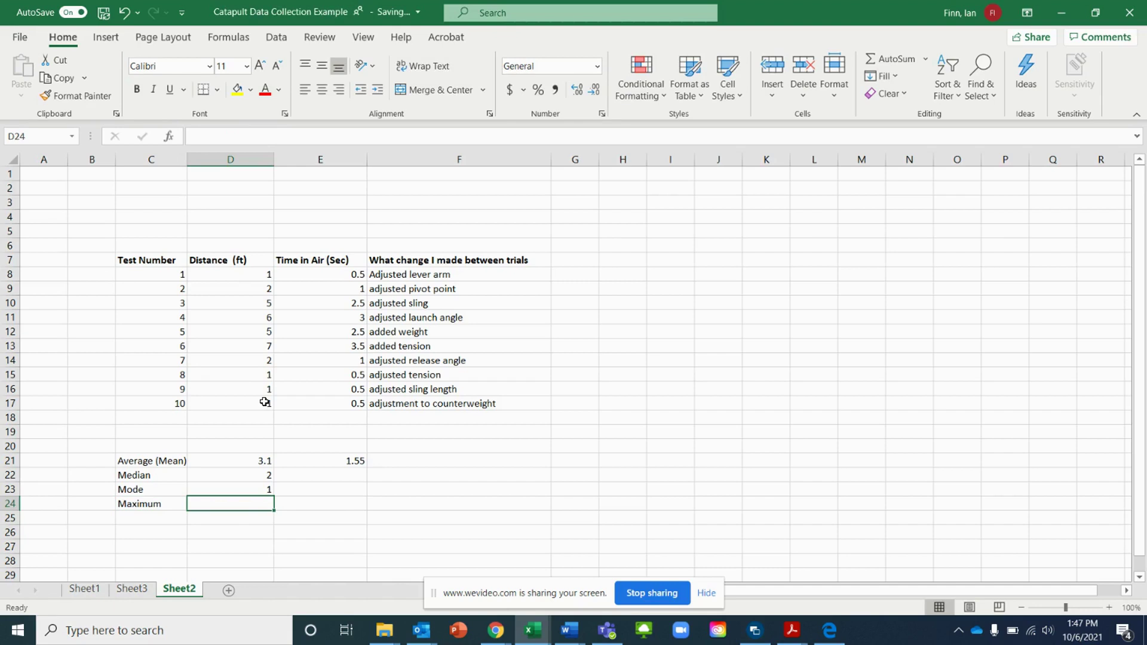
type("=max")
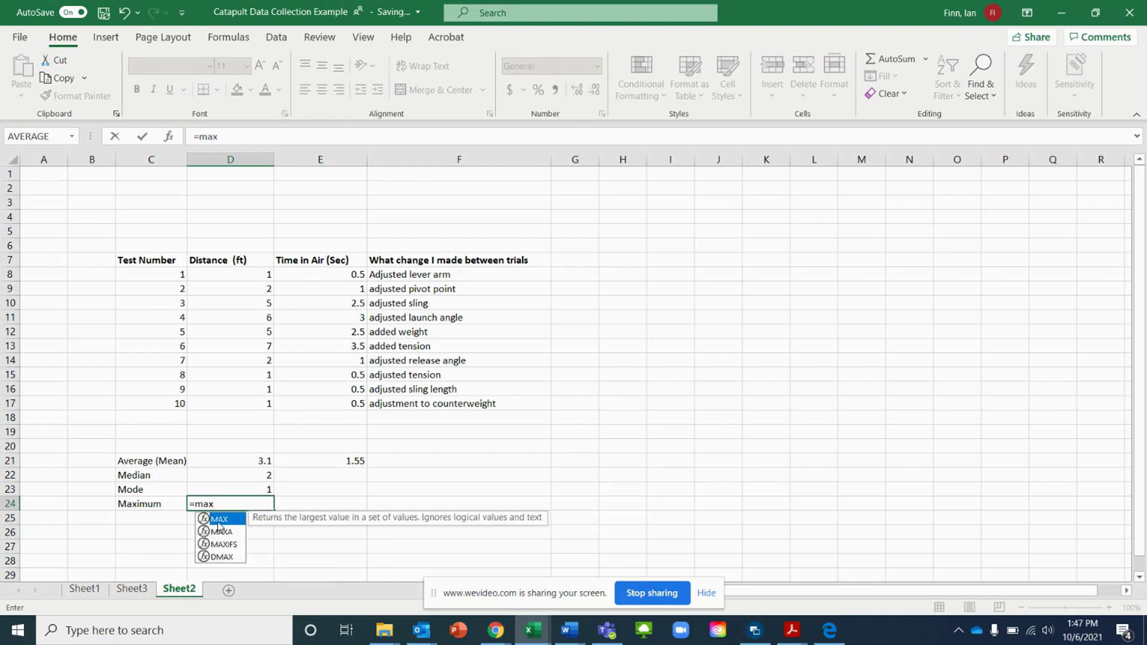
type("i")
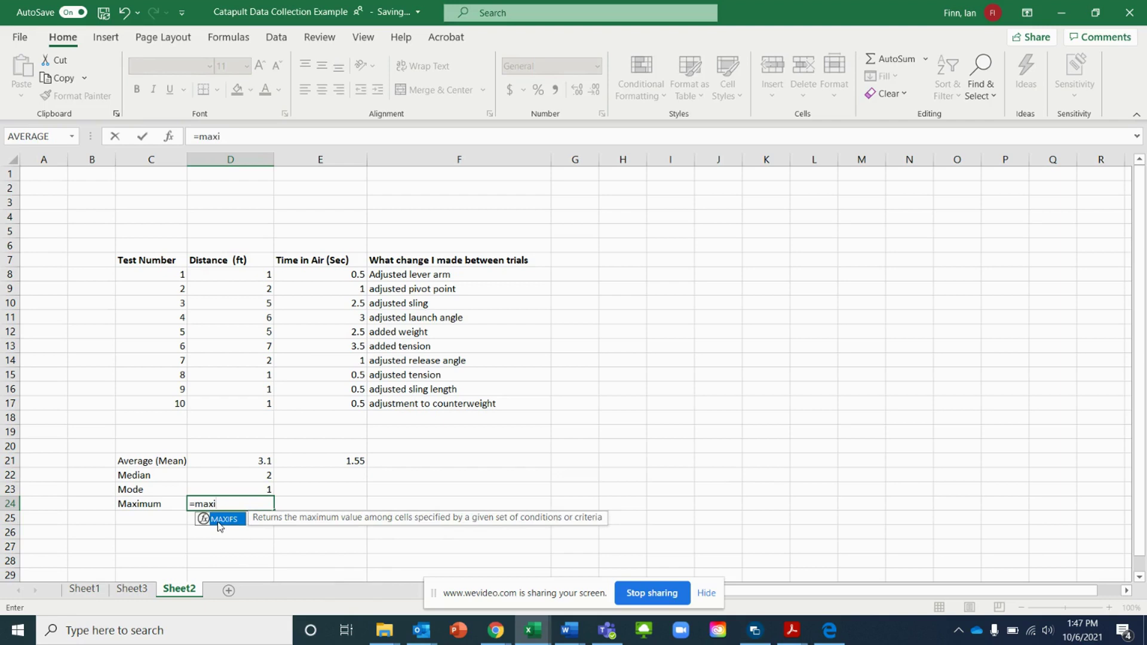
key("BackSpace")
type("(")
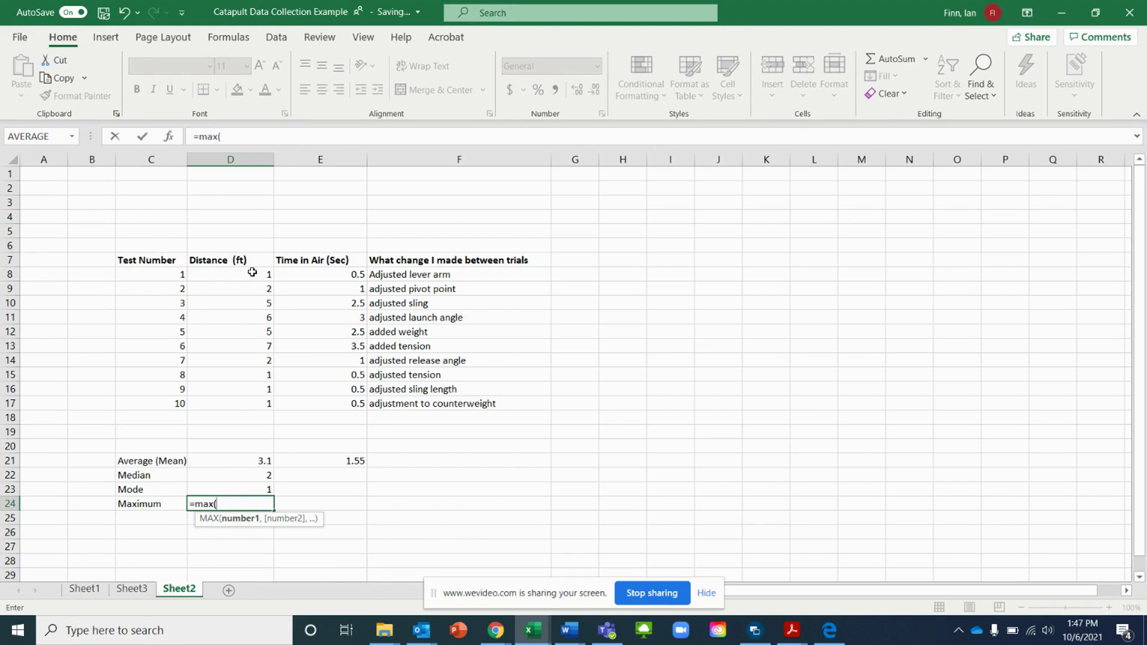
left_click_drag(252, 272, 261, 403)
type(")")
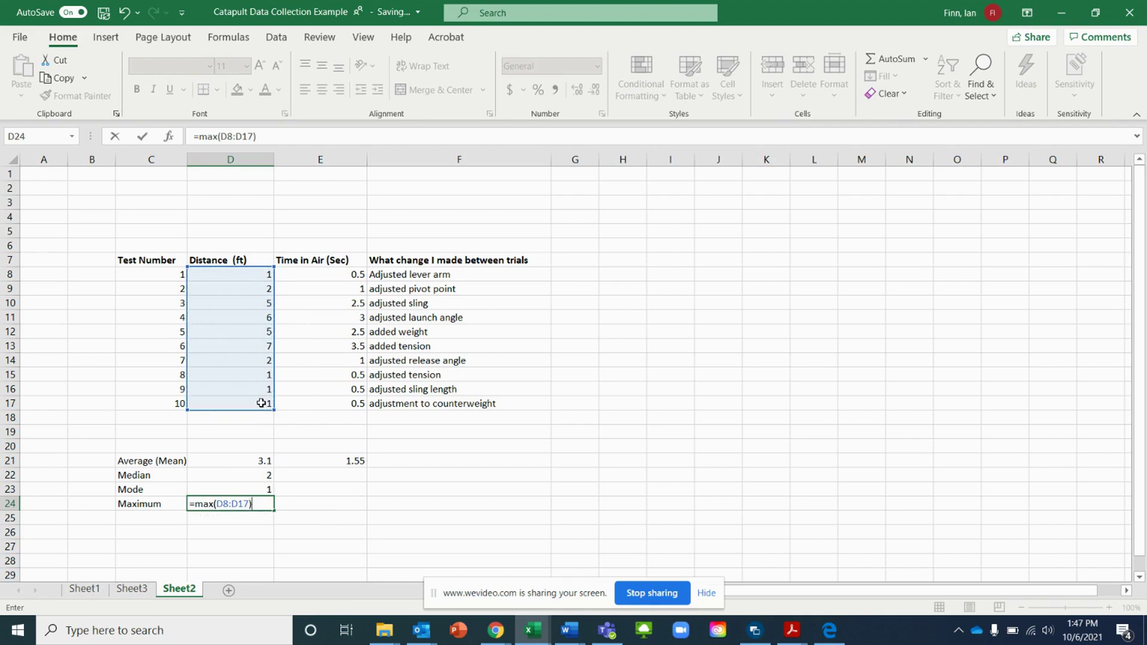
key("Return")
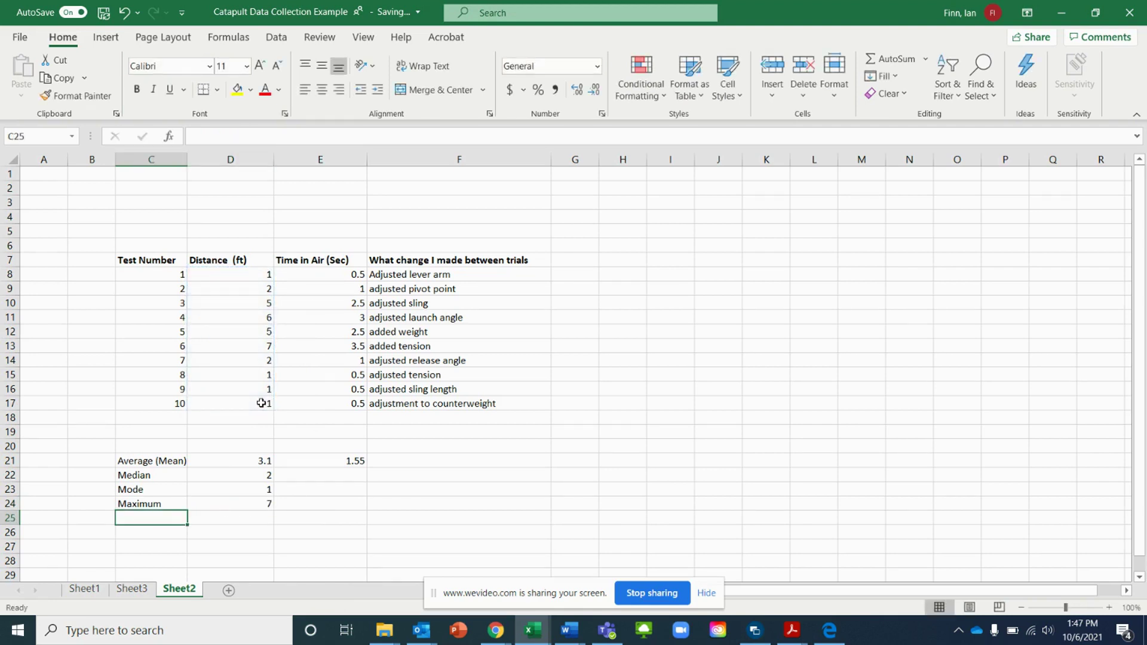
Label C25 Minimum and enter =MIN(D8:D17) in D25, giving a minimum distance of 1.
type("Mimimu")
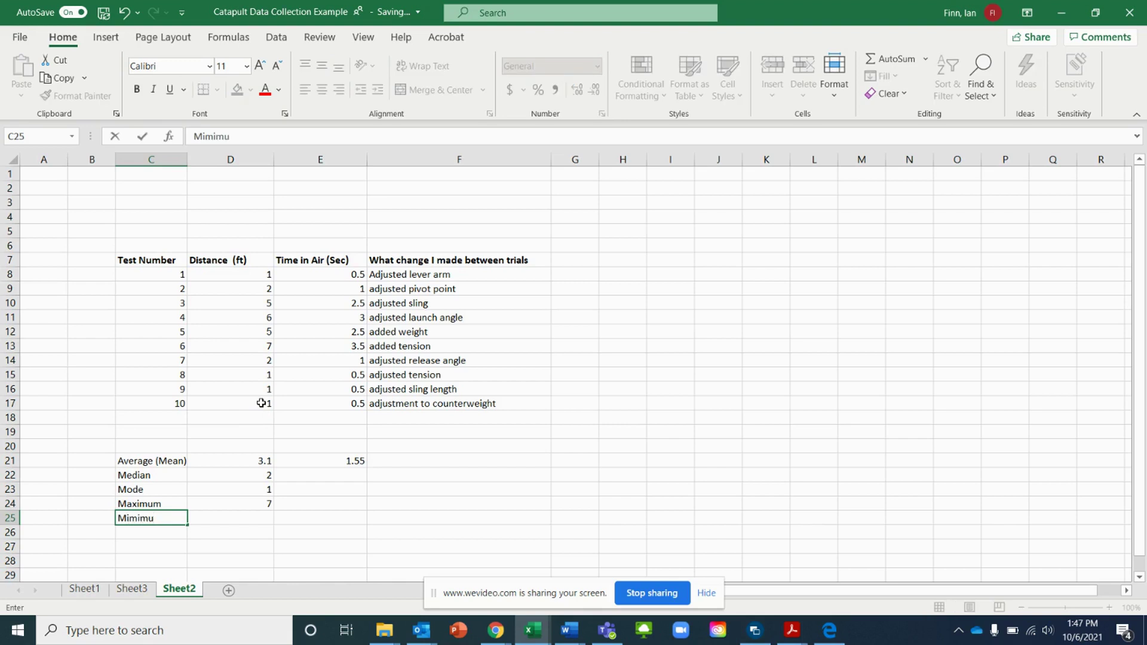
type("m")
key("Tab")
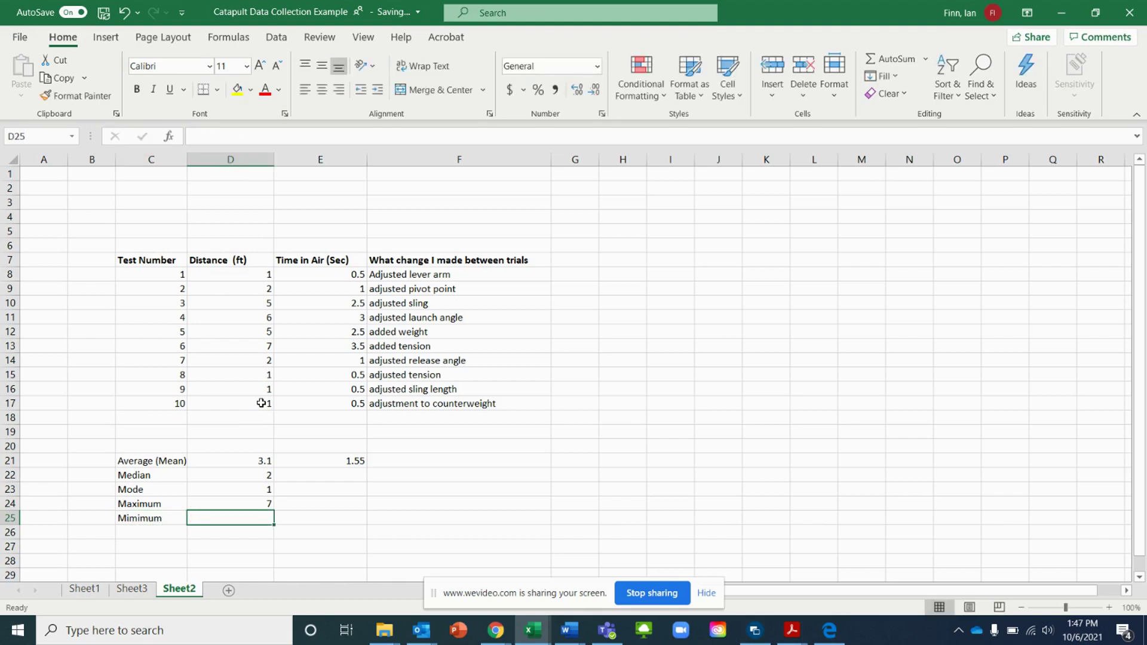
type("=min")
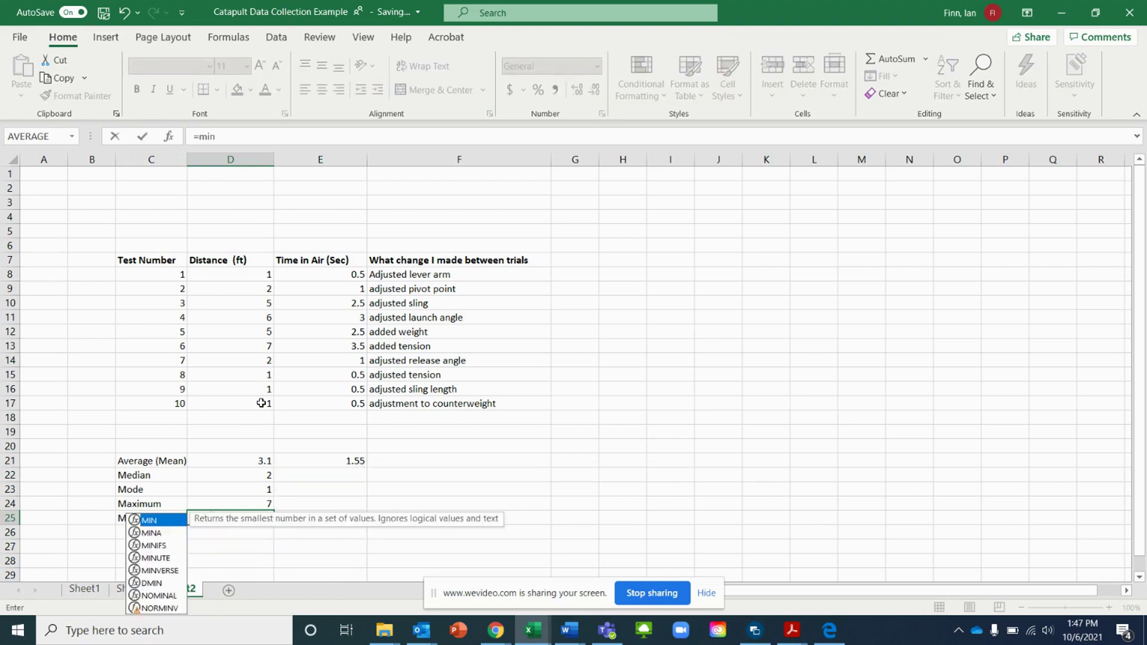
type("(")
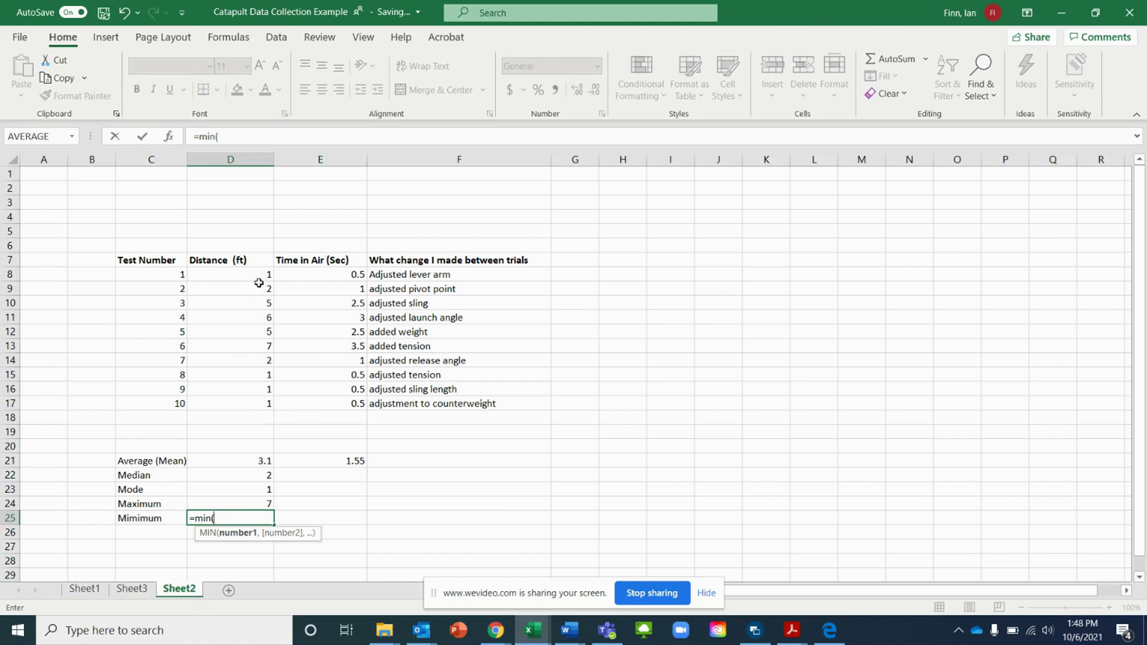
left_click_drag(261, 272, 256, 403)
key("Return")
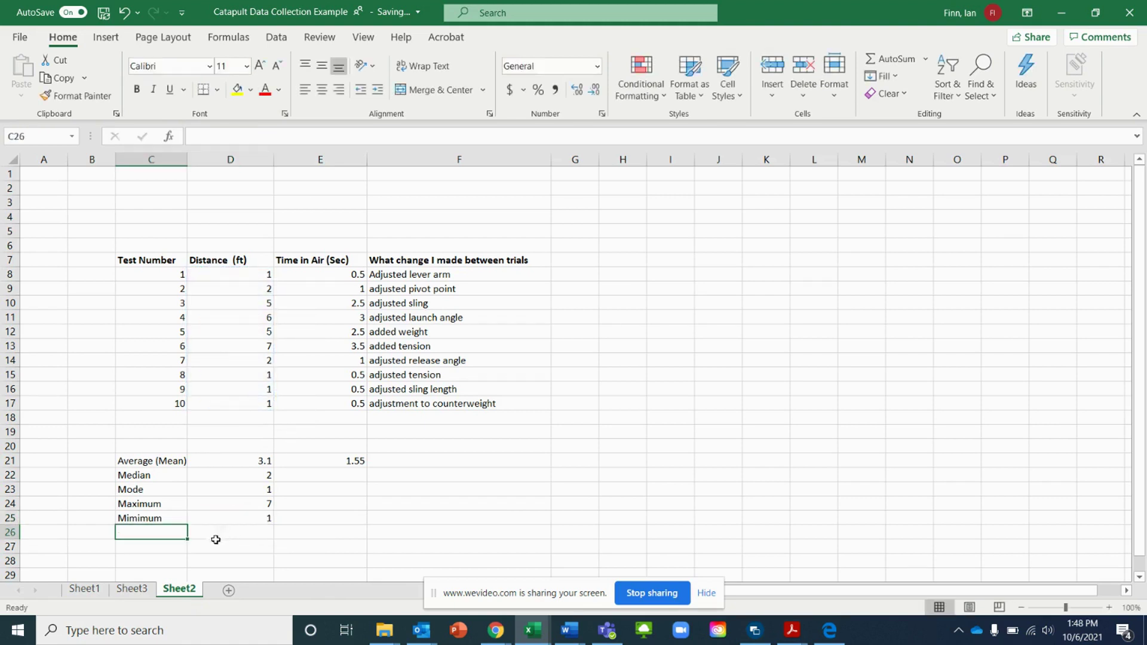
left_click(308, 519)
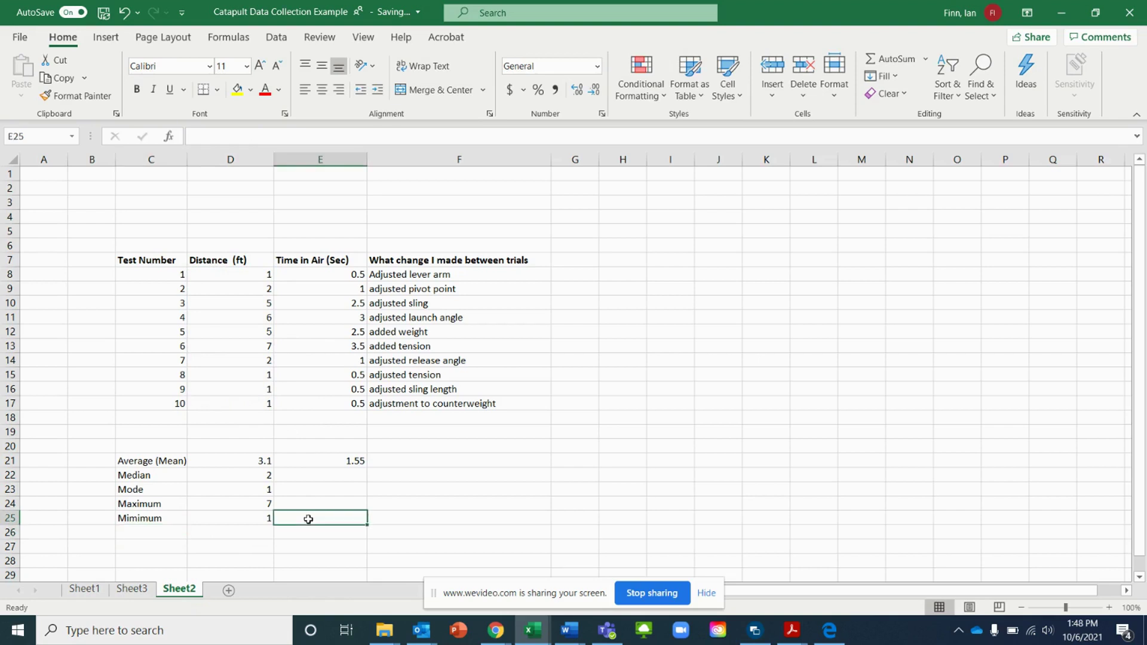
left_click(256, 475)
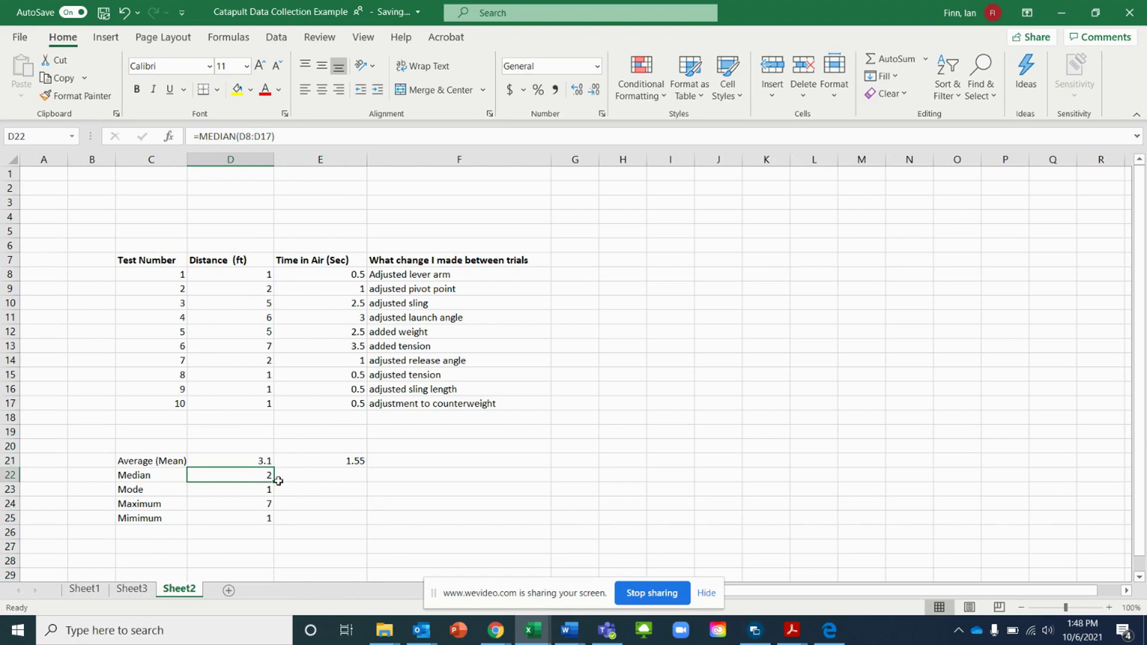
Copy the median, mode, max and min formulas into E22:E25, giving 1, 0.5, 3.5 and 0.5.
left_click_drag(275, 481, 341, 482)
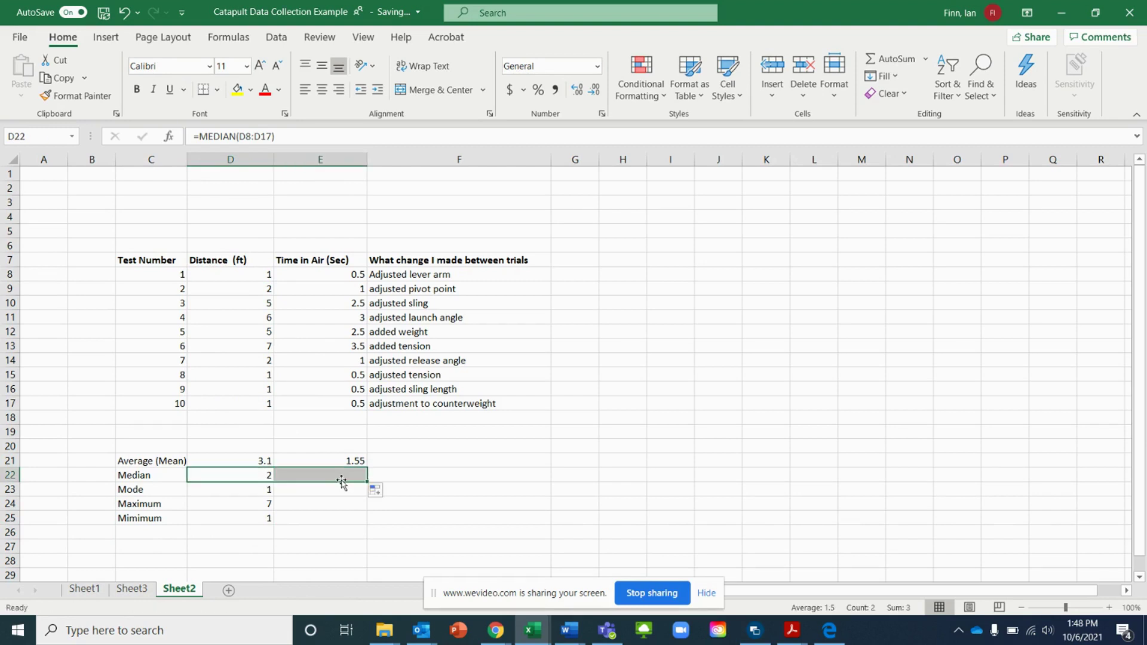
left_click(254, 493)
left_click_drag(275, 498, 362, 501)
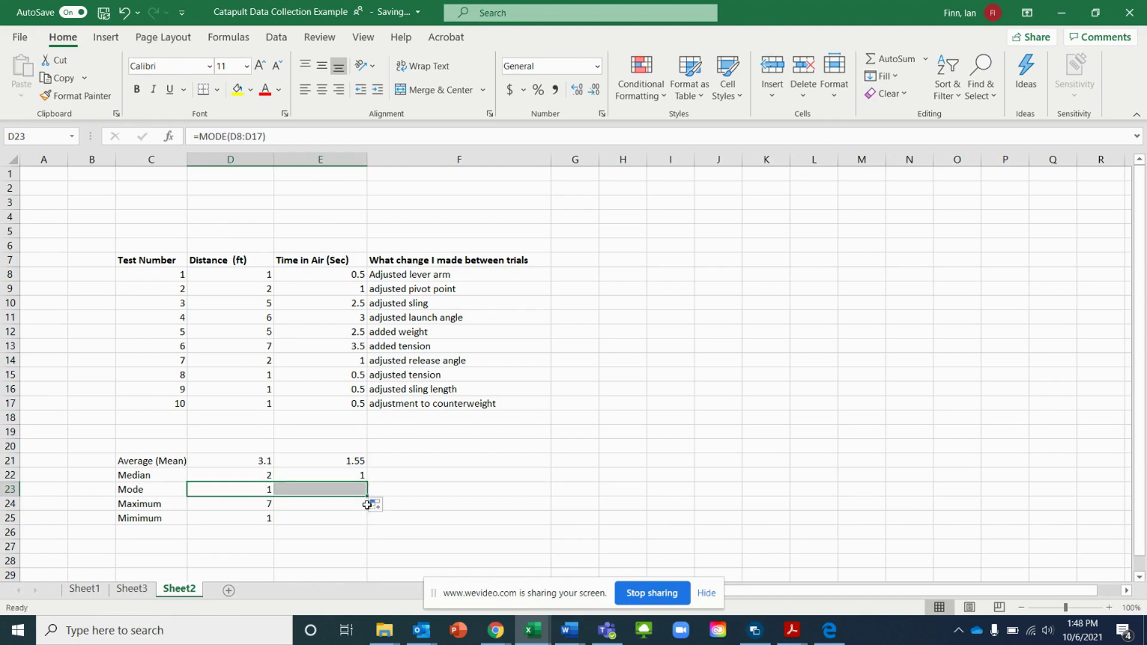
left_click(249, 507)
left_click_drag(273, 512, 338, 520)
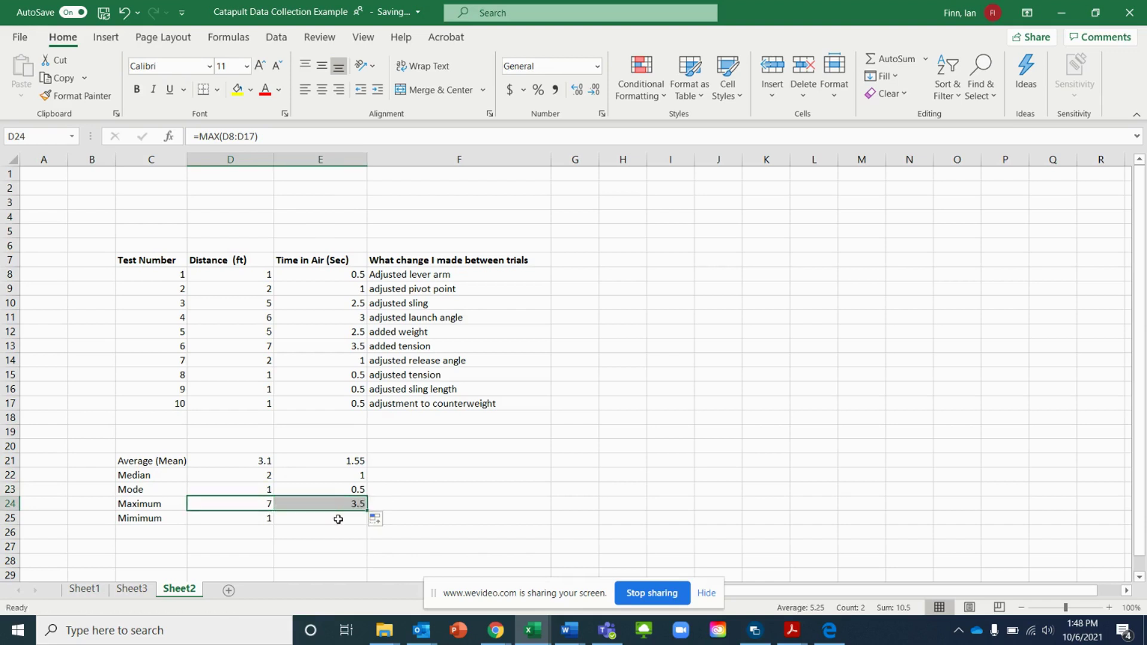
left_click(262, 518)
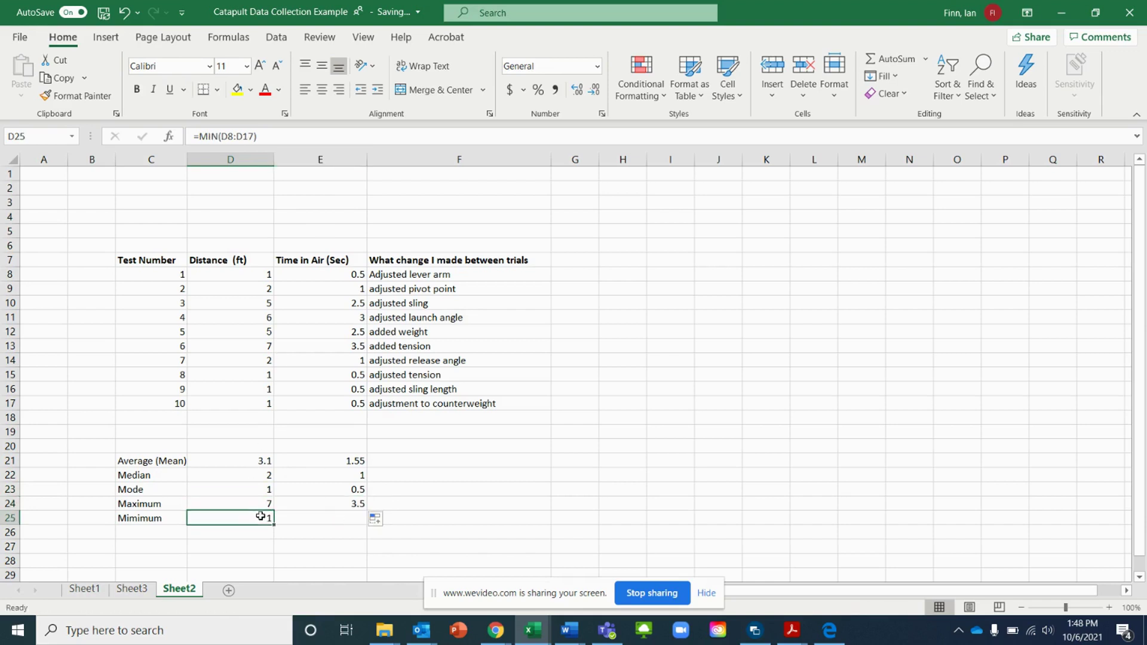
left_click_drag(271, 524, 366, 532)
left_click(446, 496)
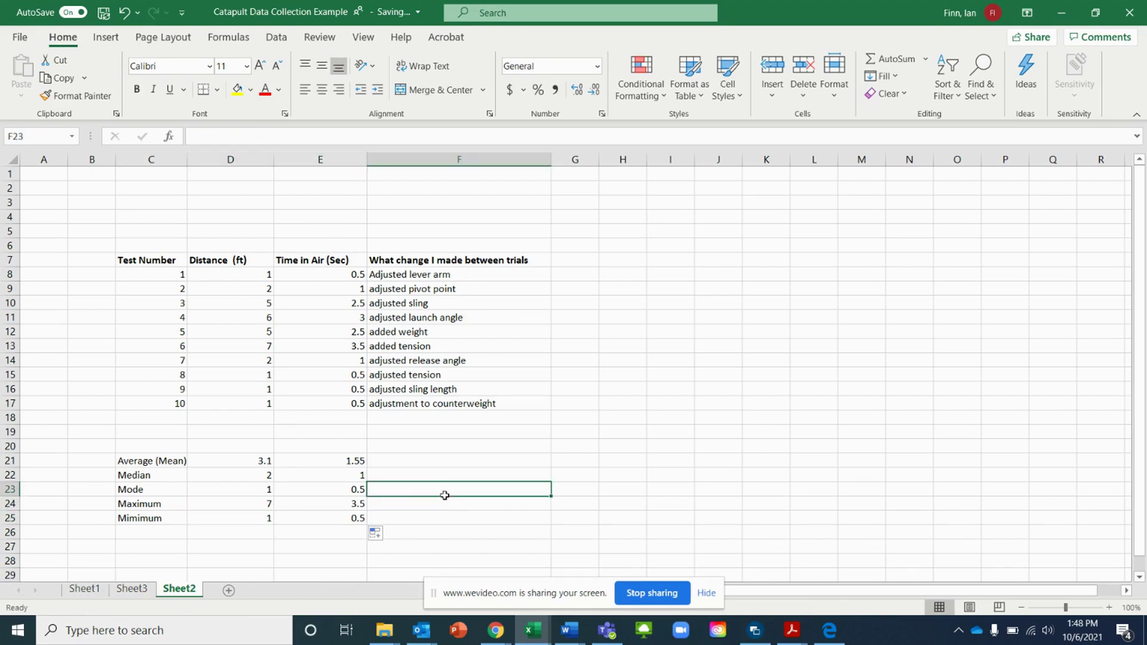
left_click(656, 417)
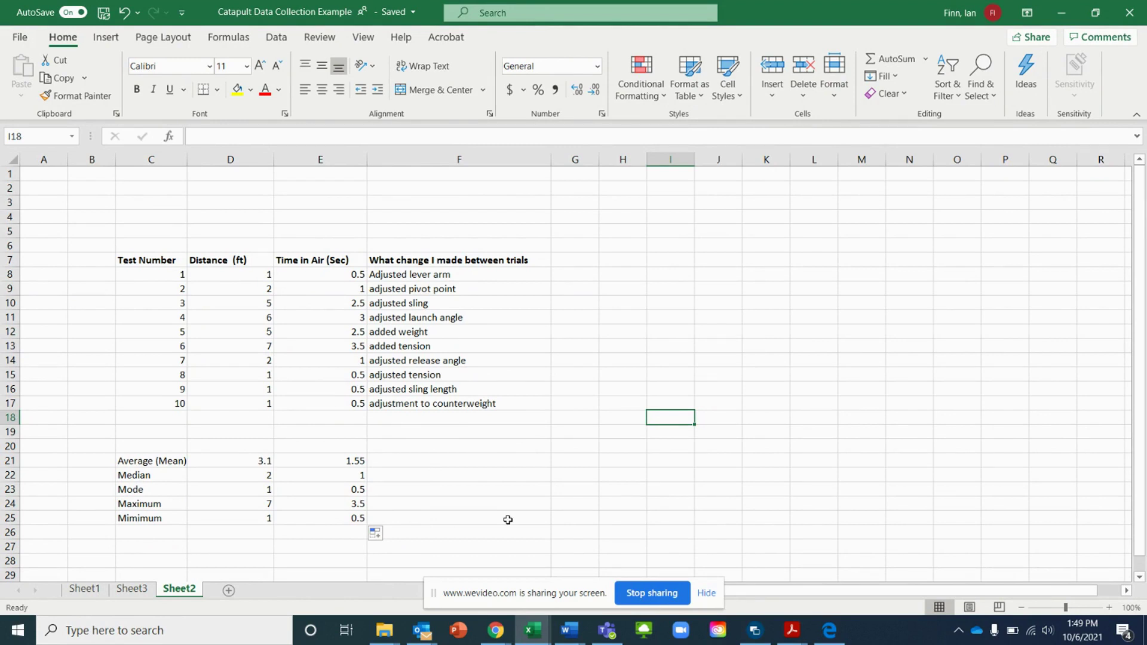
Apply outline and inside borders to the whole range C7:F25 through Format Cells.
left_click_drag(508, 520, 137, 257)
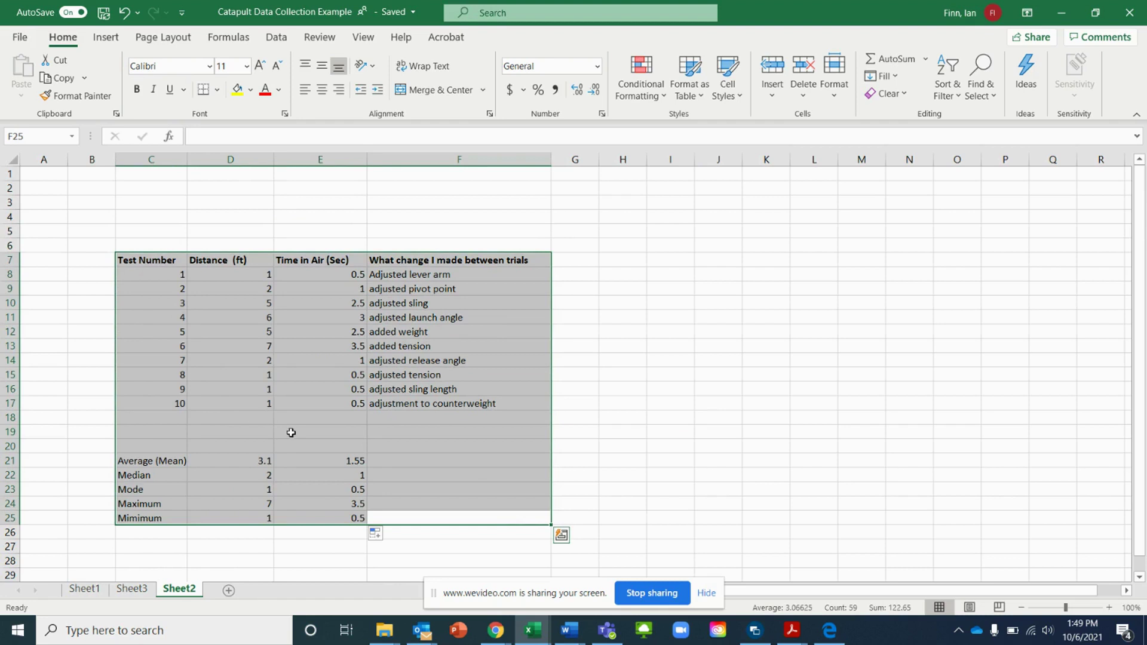
right_click(411, 441)
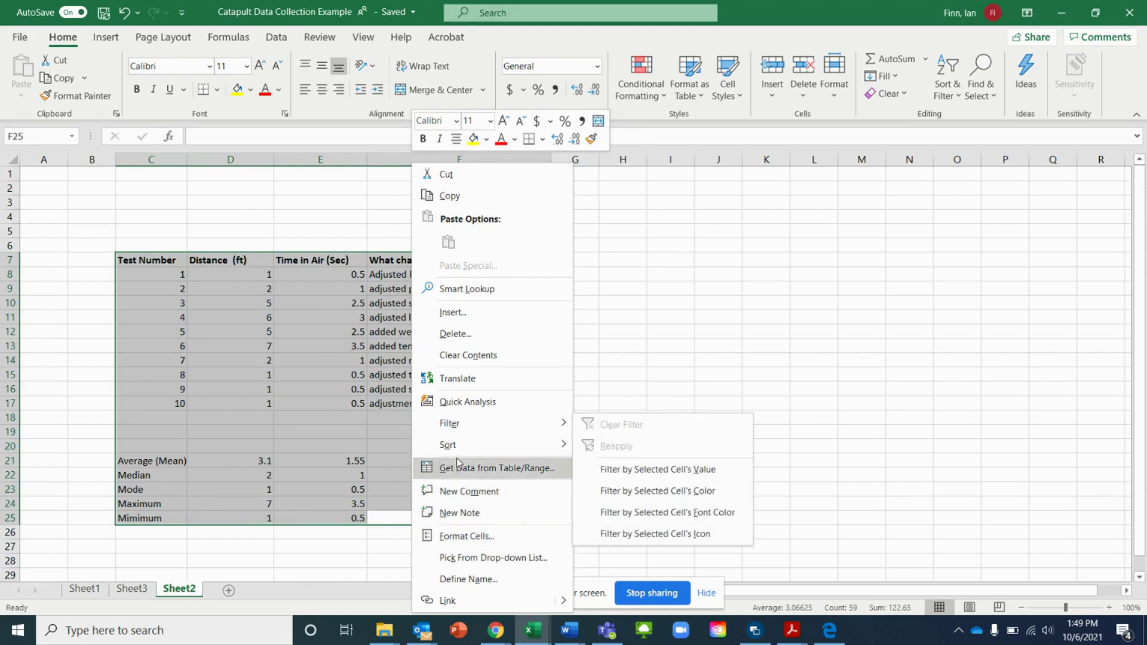
left_click(453, 536)
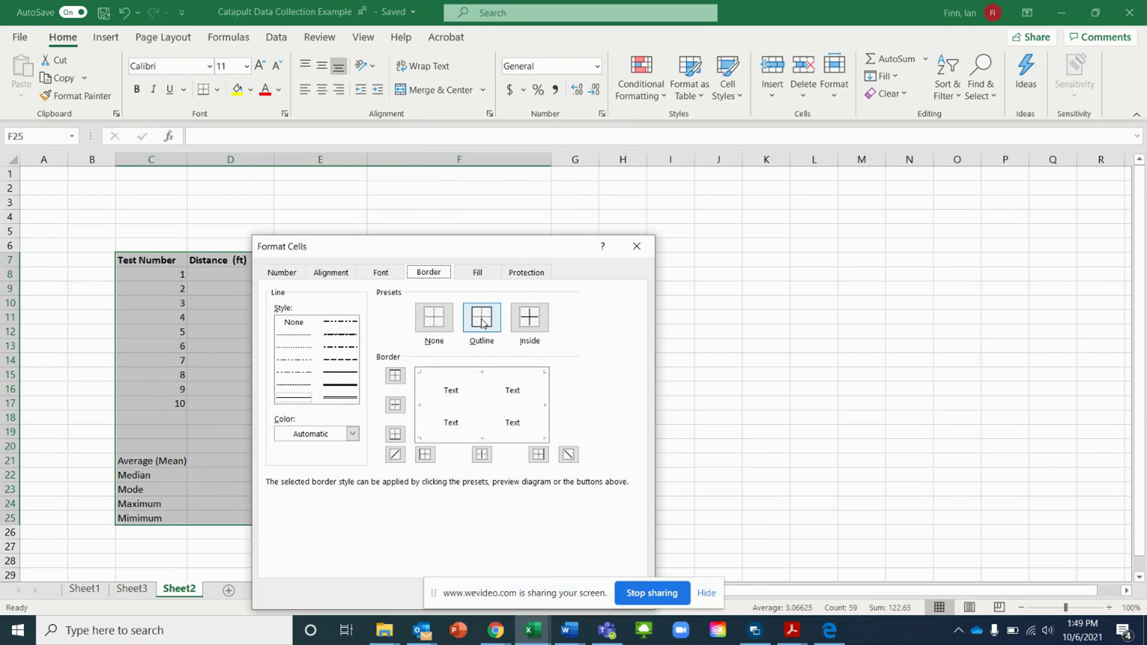
left_click(483, 323)
left_click(528, 318)
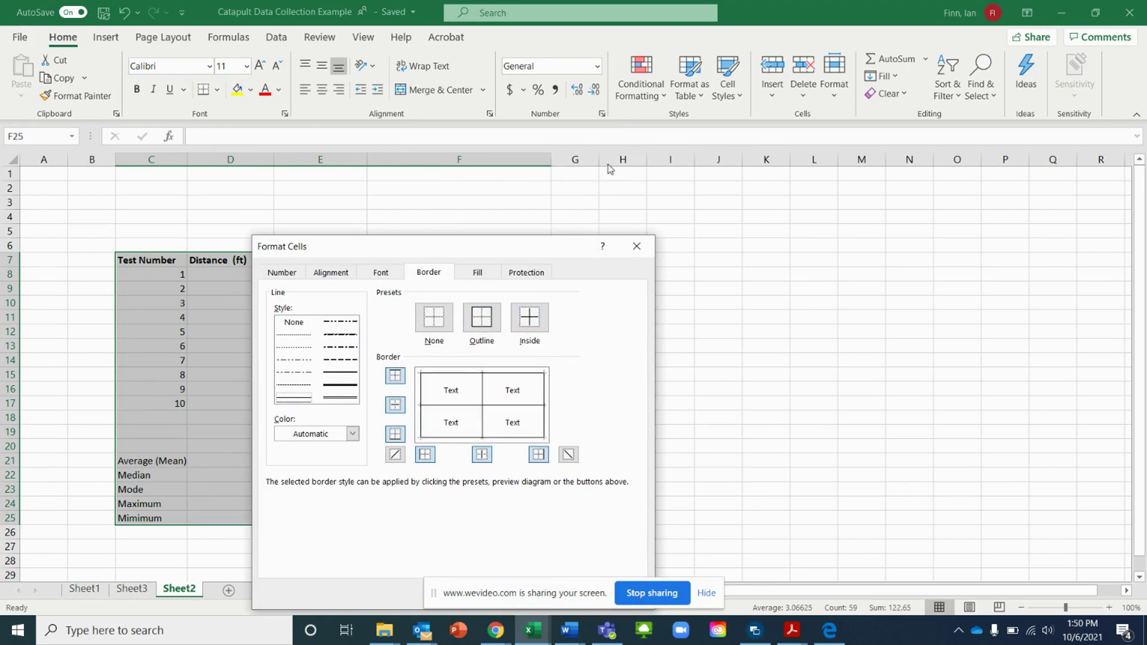
left_click_drag(560, 250, 613, 153)
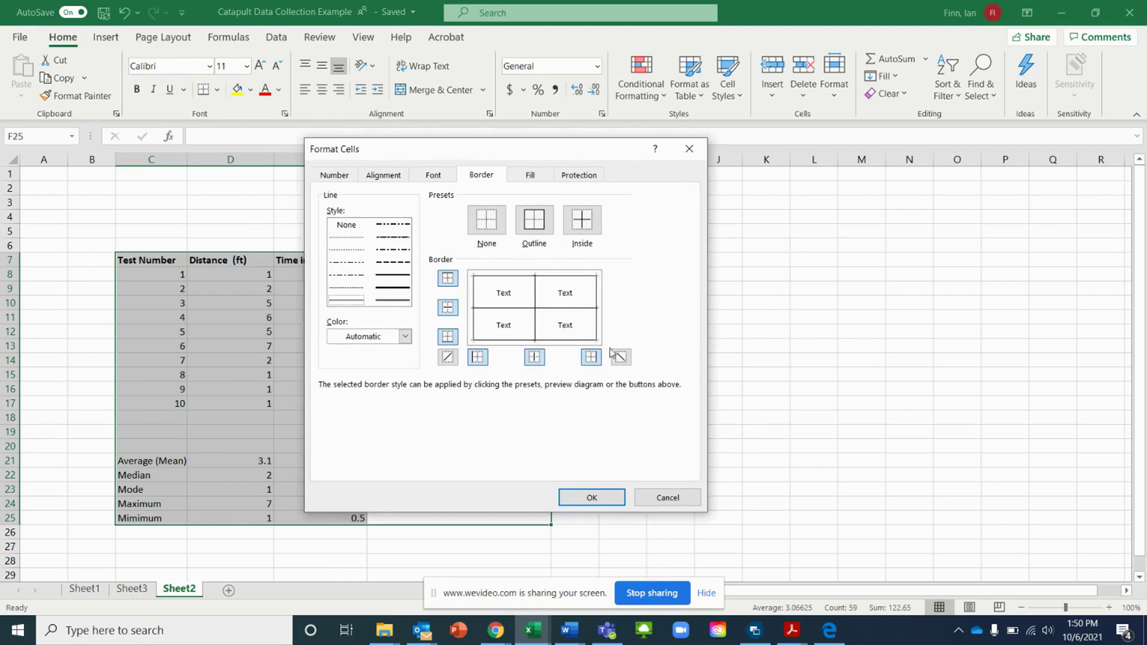
left_click(591, 497)
left_click(190, 317)
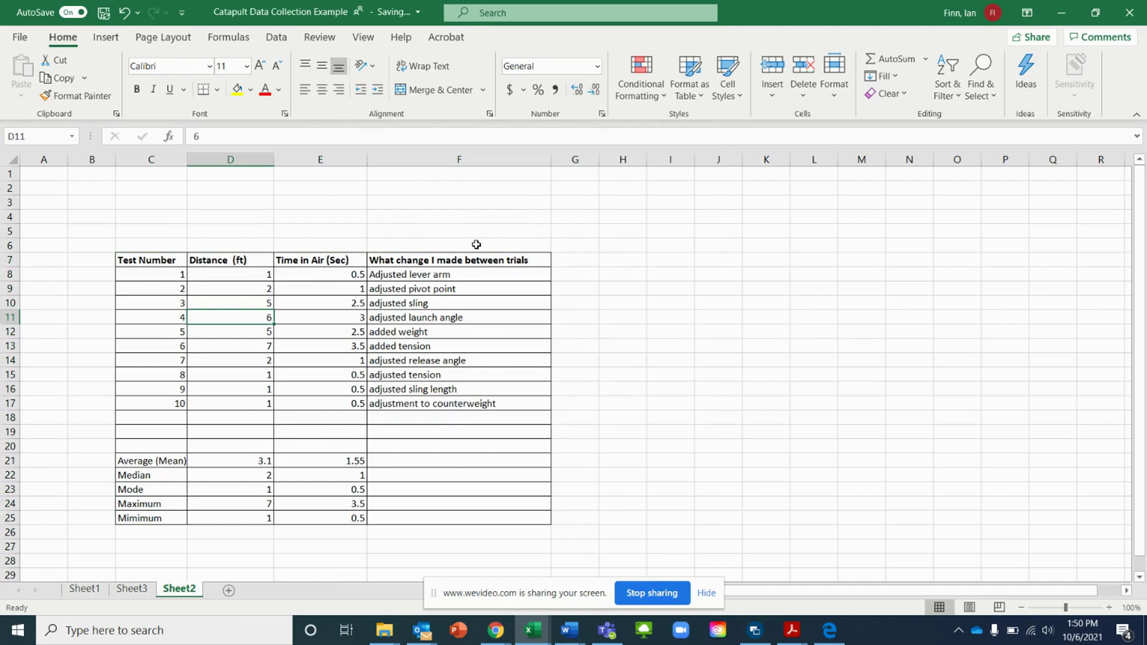
Merge C5:F6 into one cell, centred horizontally and vertically, with wrap text turned on.
left_click_drag(476, 245, 220, 222)
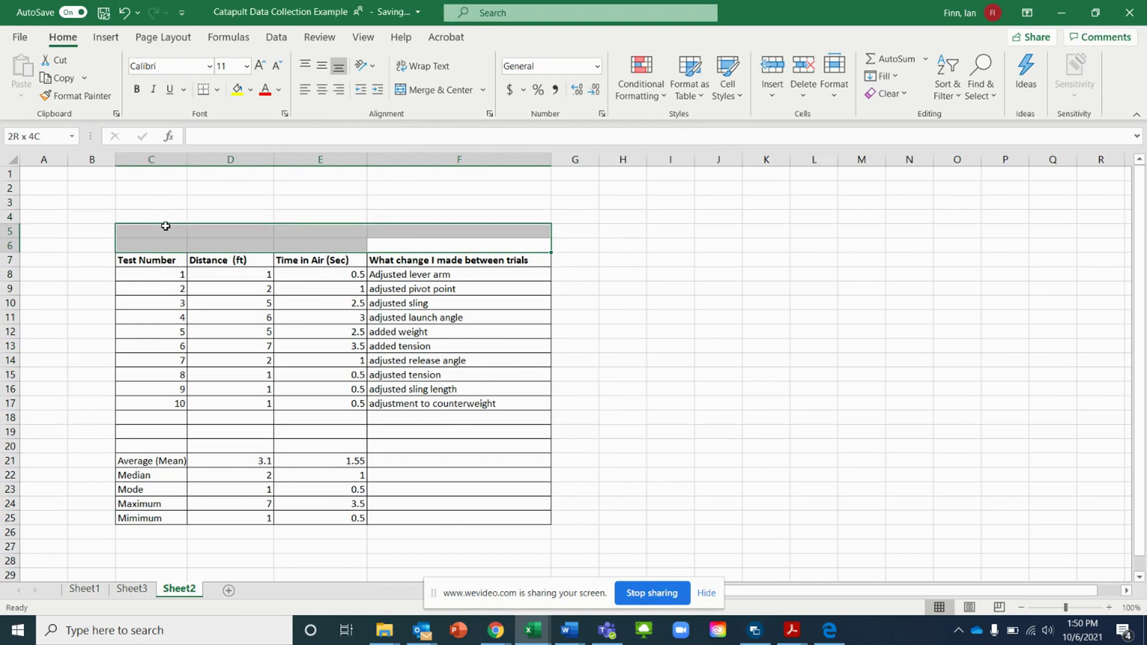
left_click_drag(165, 227, 165, 227)
right_click(230, 236)
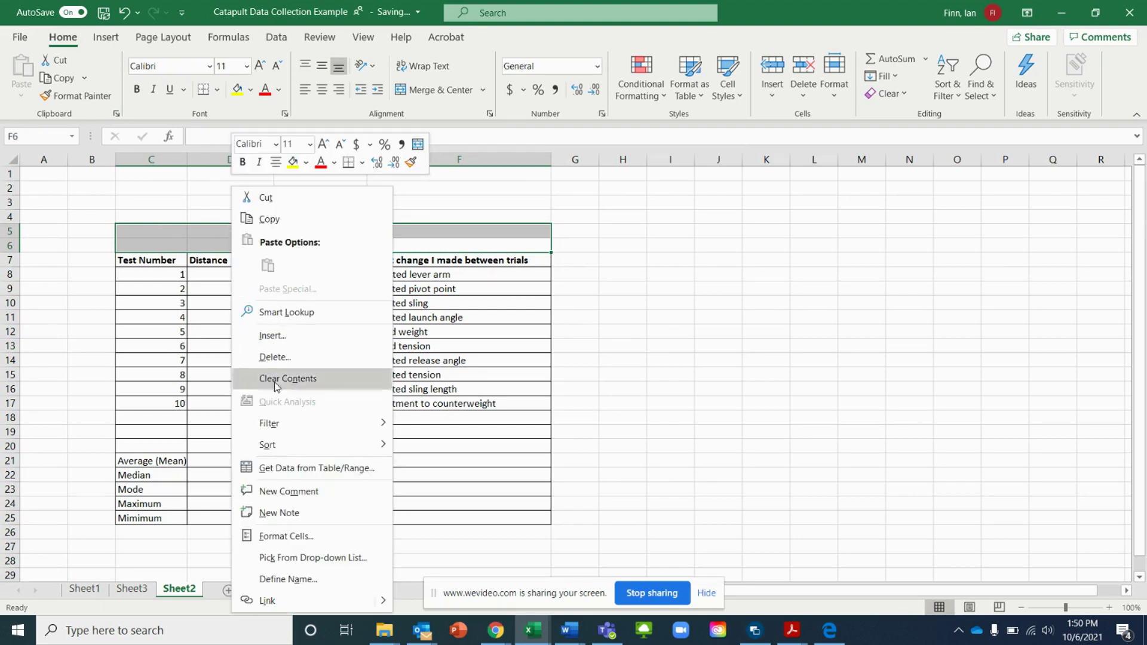
left_click(286, 537)
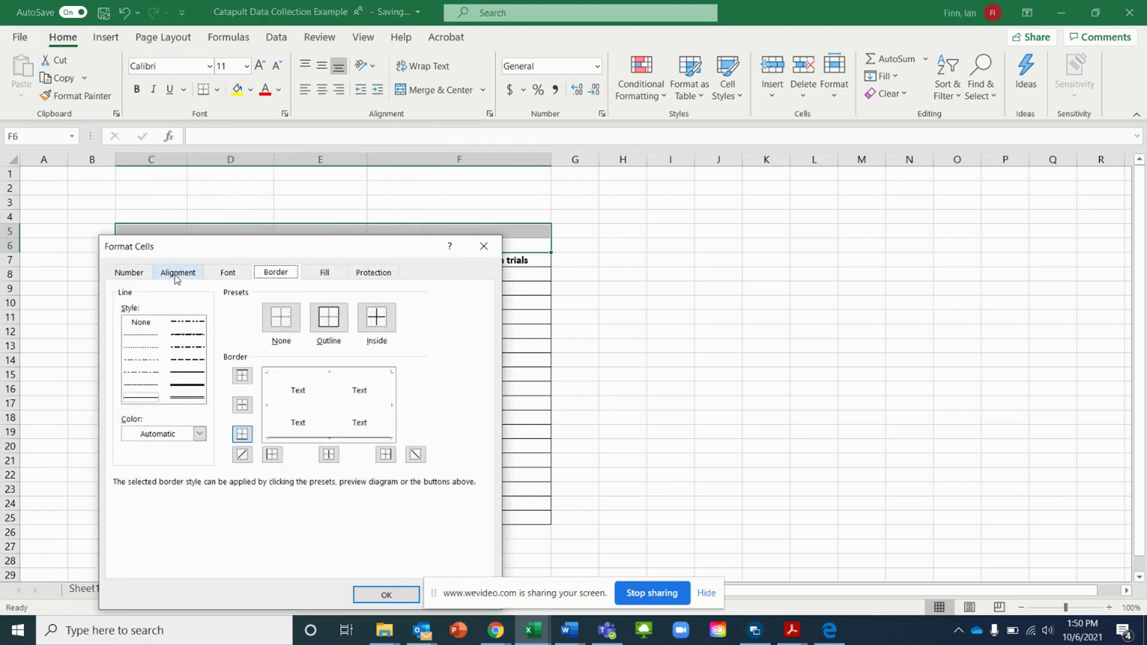
left_click(177, 273)
left_click(219, 325)
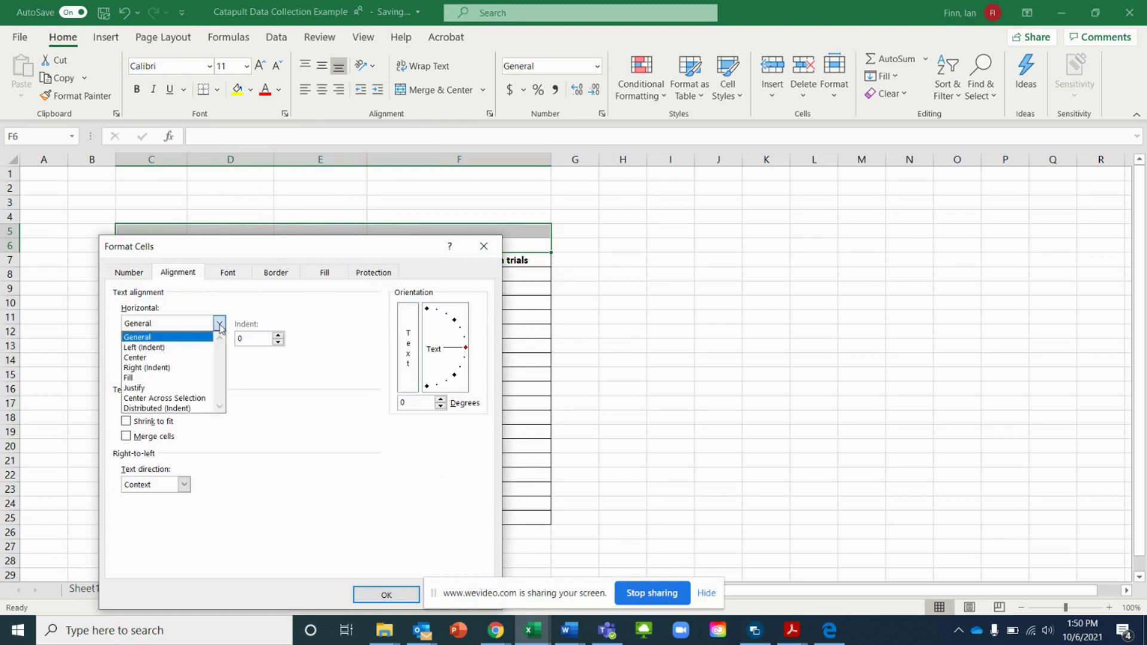
left_click(150, 358)
left_click(219, 355)
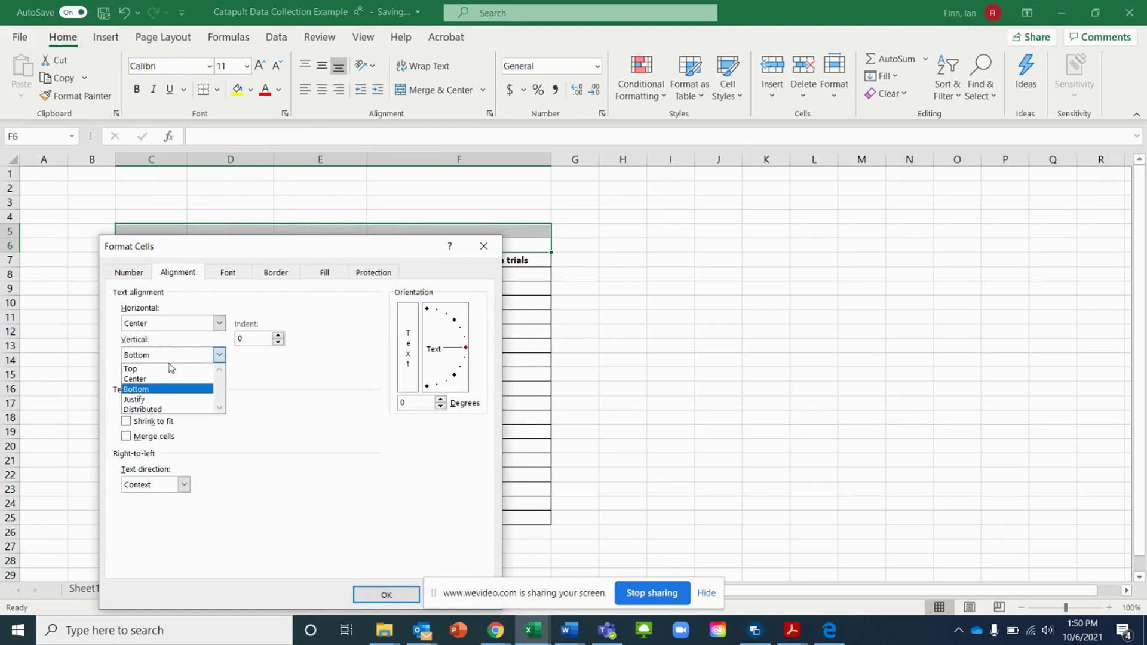
left_click(144, 379)
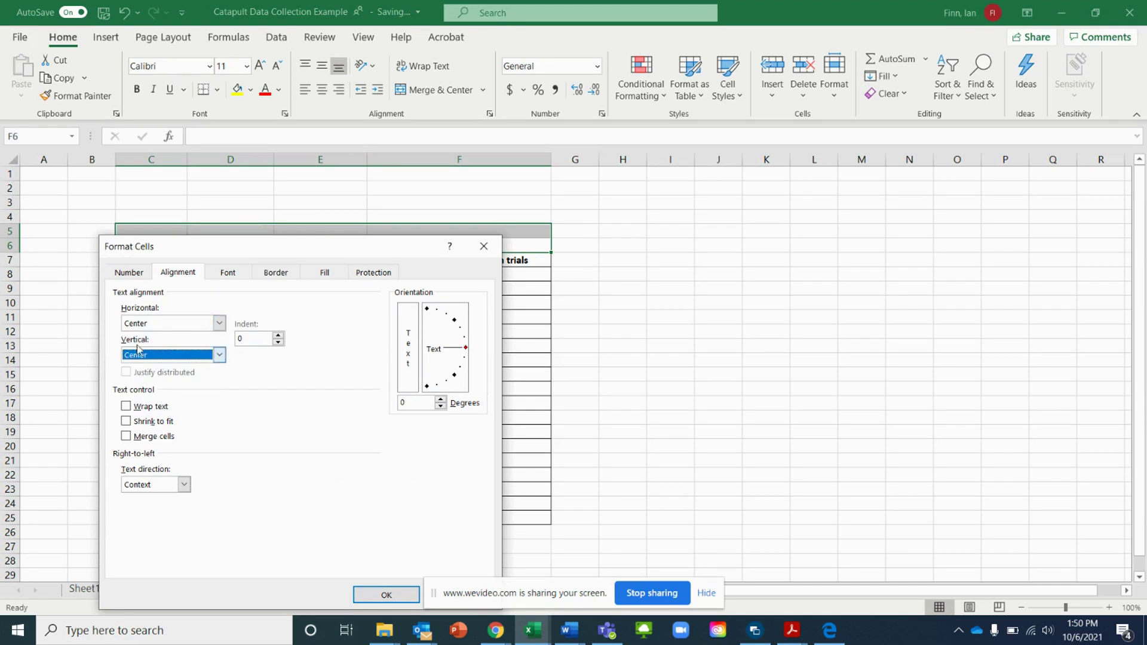
left_click(127, 407)
left_click(128, 437)
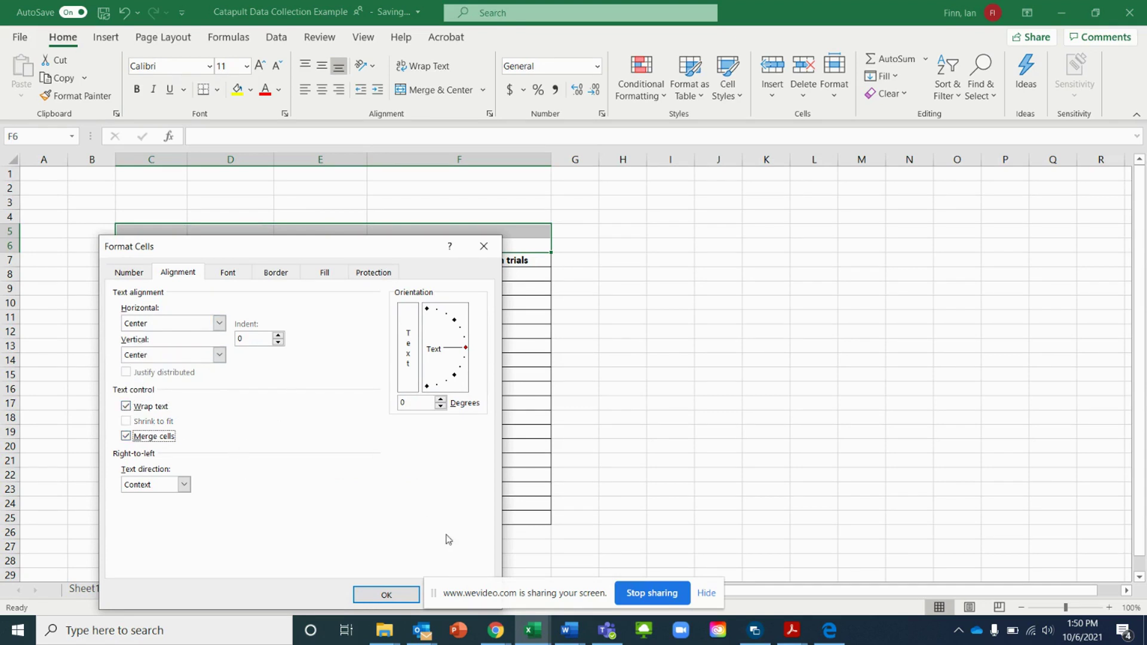
left_click(387, 595)
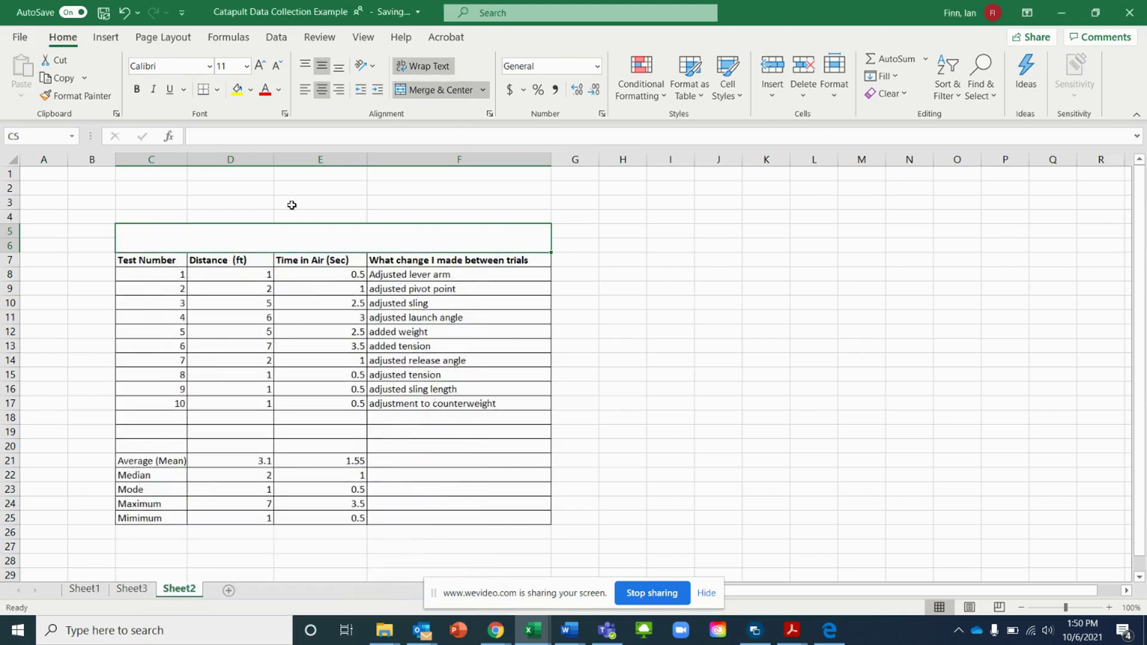
Fill the merged C5:F6 title cell yellow and type the title 'Your Name: Catapult Date'.
right_click(313, 233)
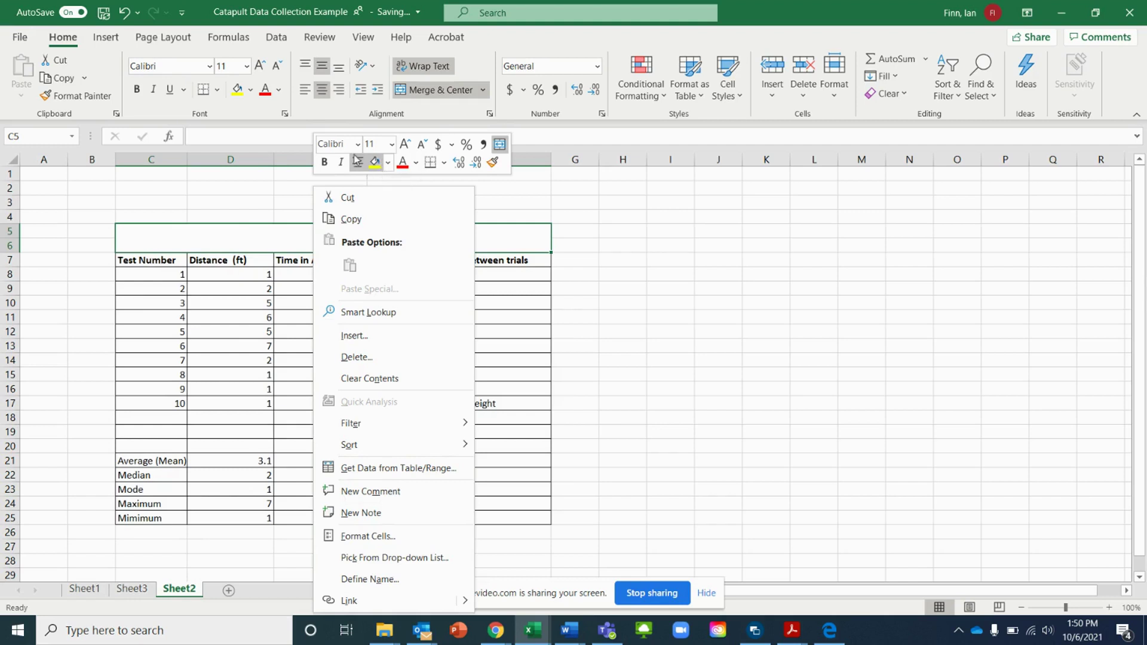
left_click(377, 165)
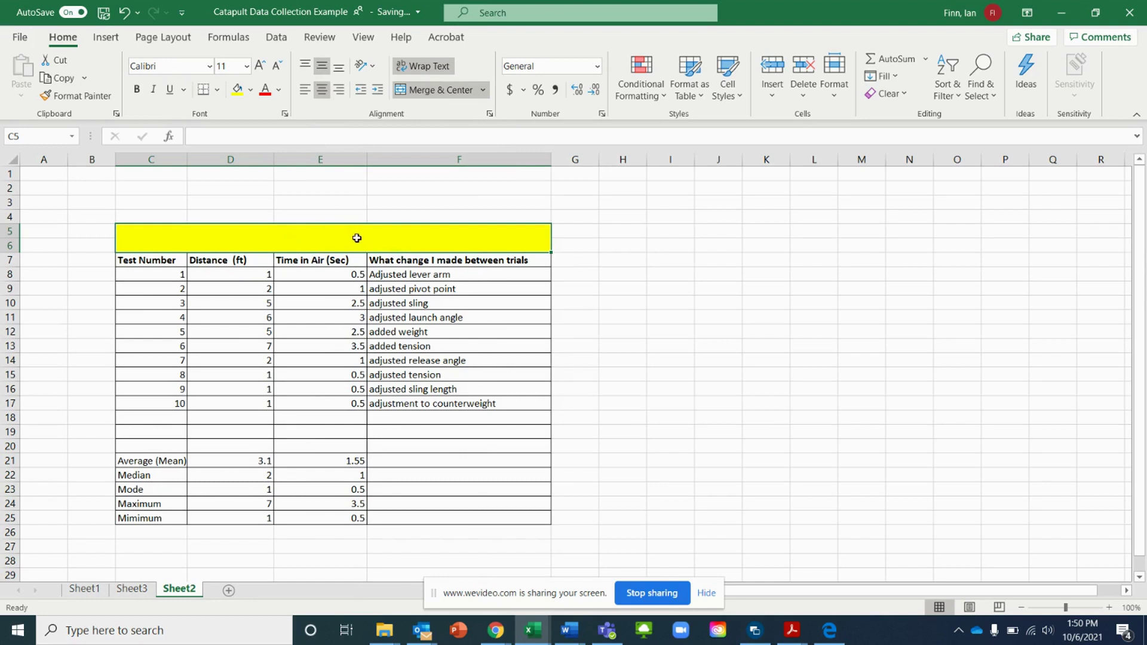
type("Your Name:")
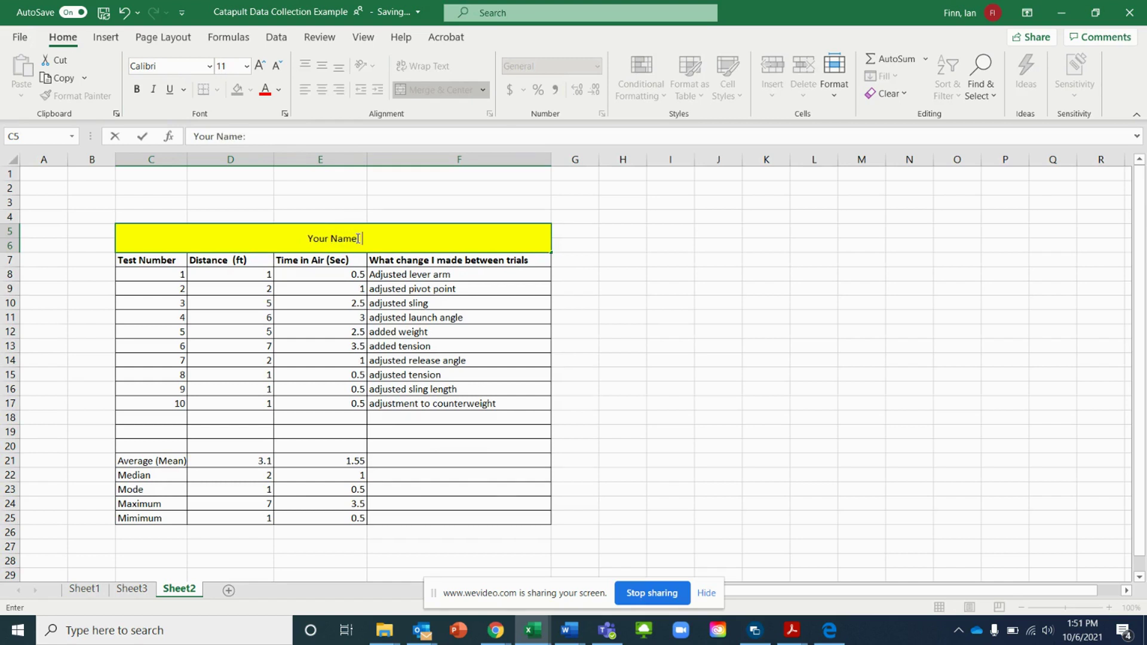
type(" Catapul")
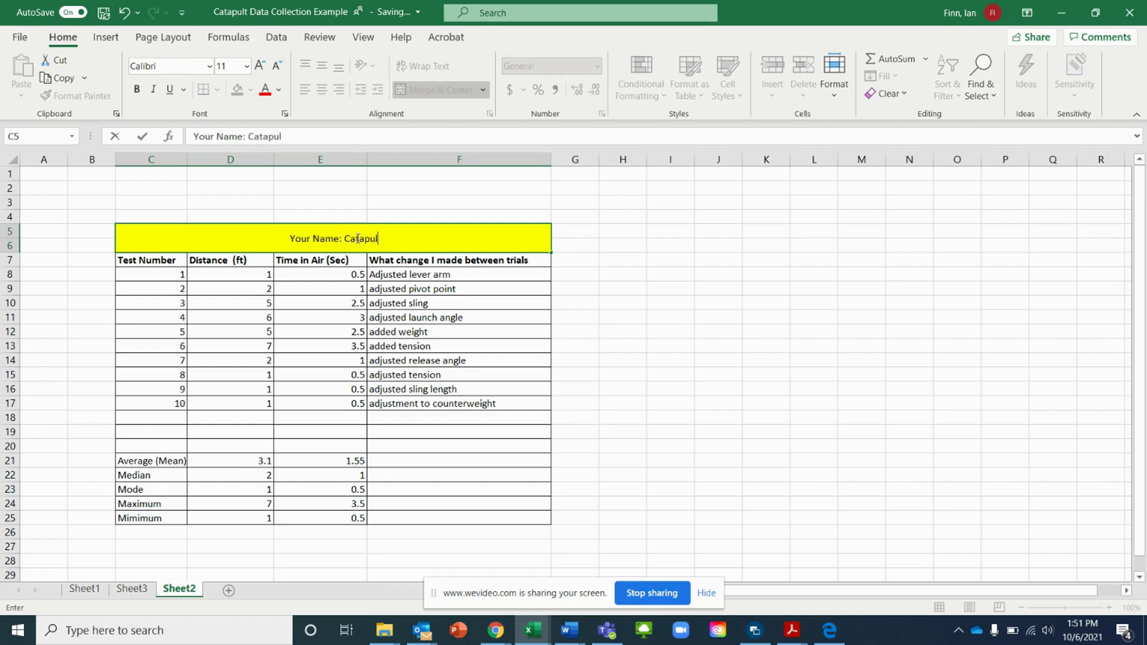
type("t Date")
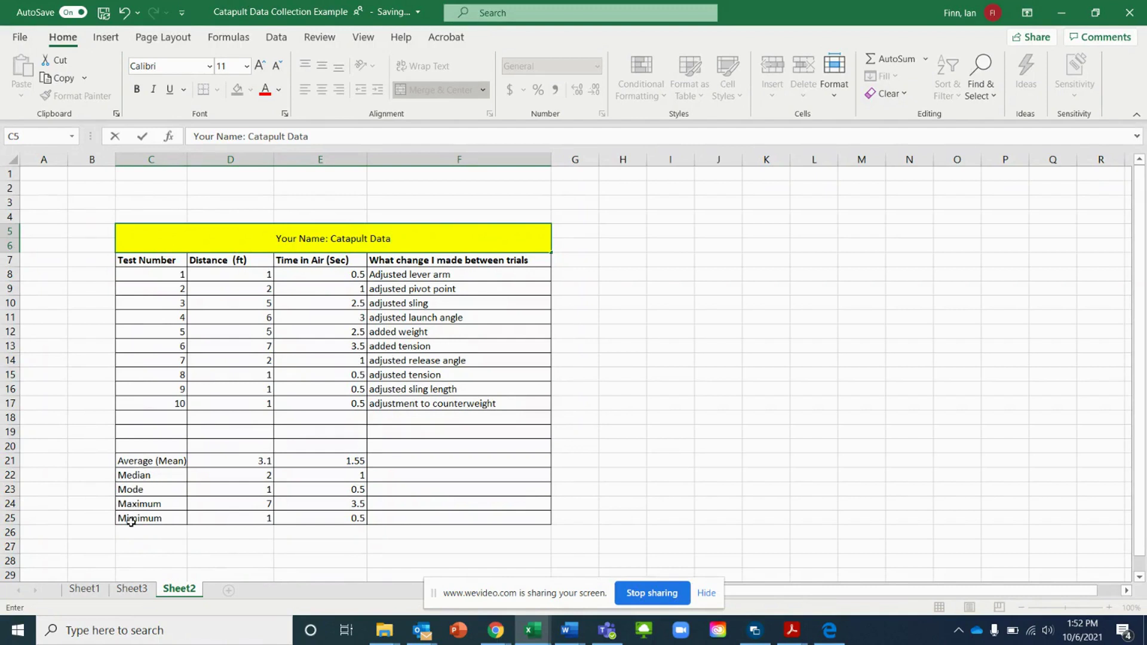
Check the summary formulas in E25, E24, E23, E21 and D21, then save the parabola workbook.
left_click(334, 515)
left_click(347, 505)
left_click(339, 487)
left_click(331, 465)
left_click(257, 464)
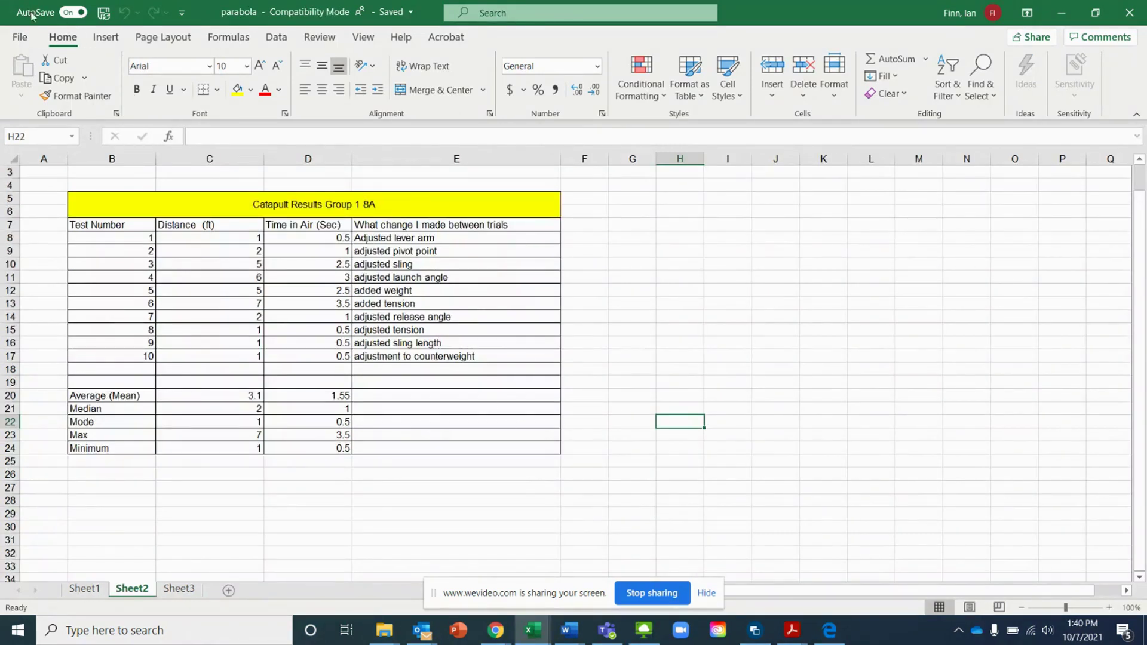
left_click(105, 17)
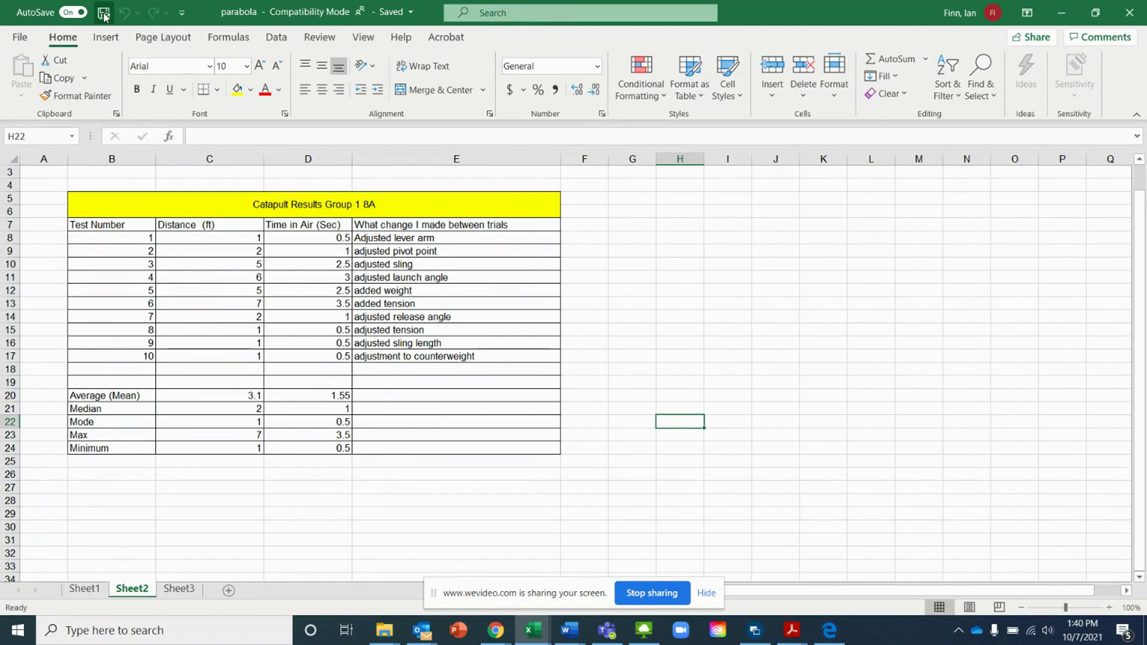